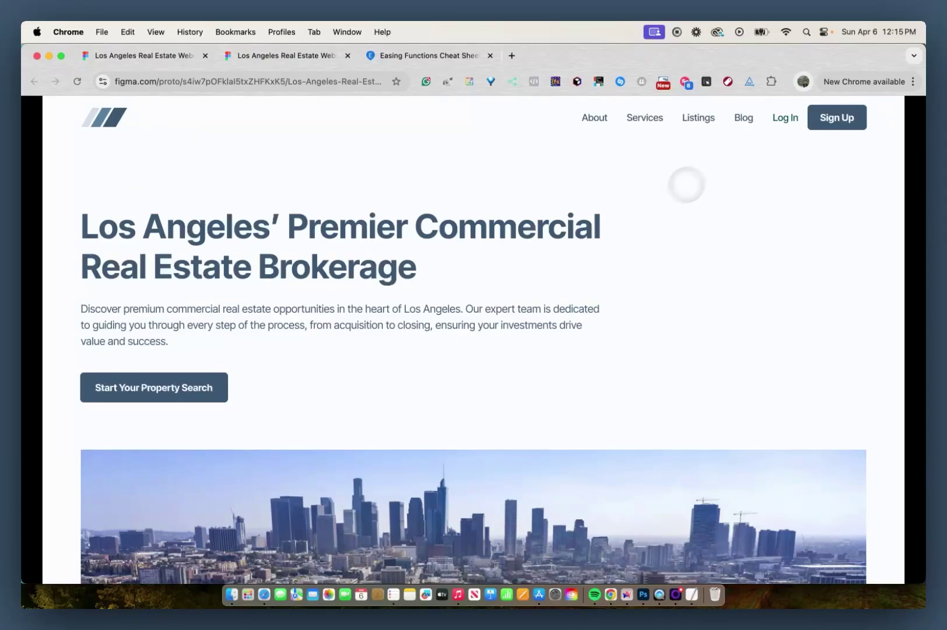
Test the prototype's Log In, Sign Up and Forgot Password modals, closing them via X, then exit preview.
{"action": "left_click", "coordinate": [782, 119]}
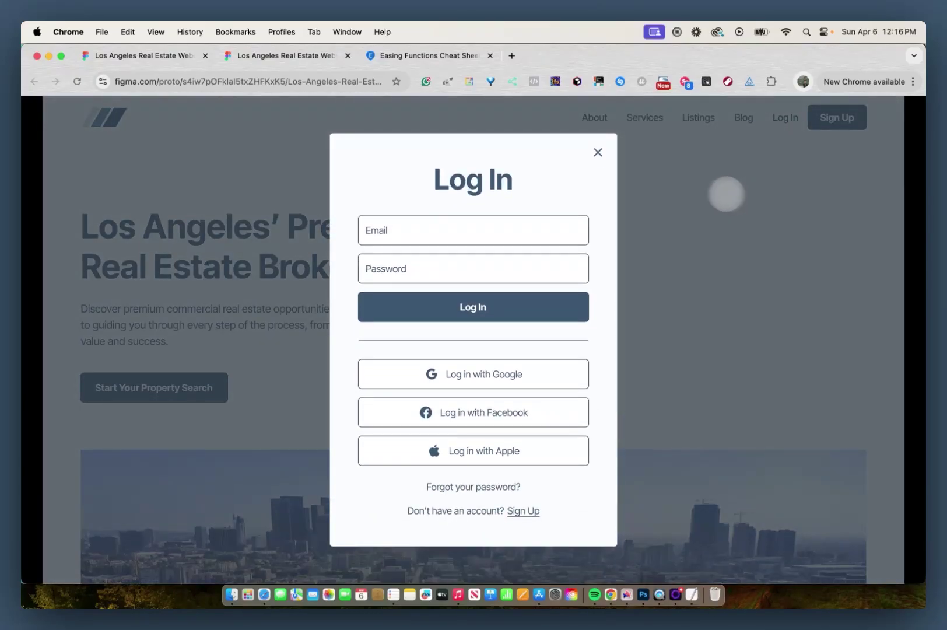
{"action": "left_click", "coordinate": [598, 152]}
{"action": "left_click", "coordinate": [815, 123]}
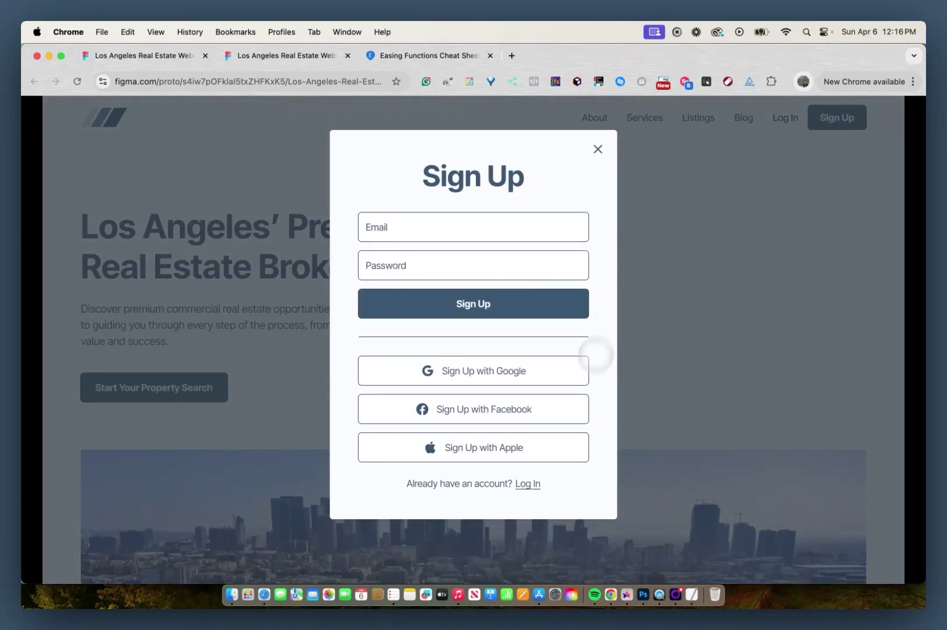
{"action": "left_click", "coordinate": [531, 481]}
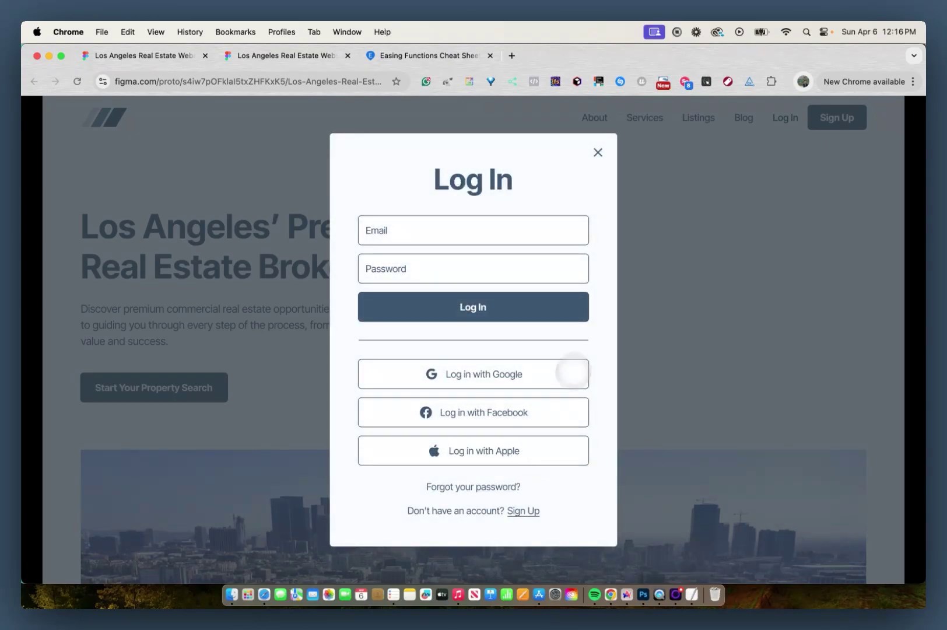
{"action": "left_click", "coordinate": [507, 486]}
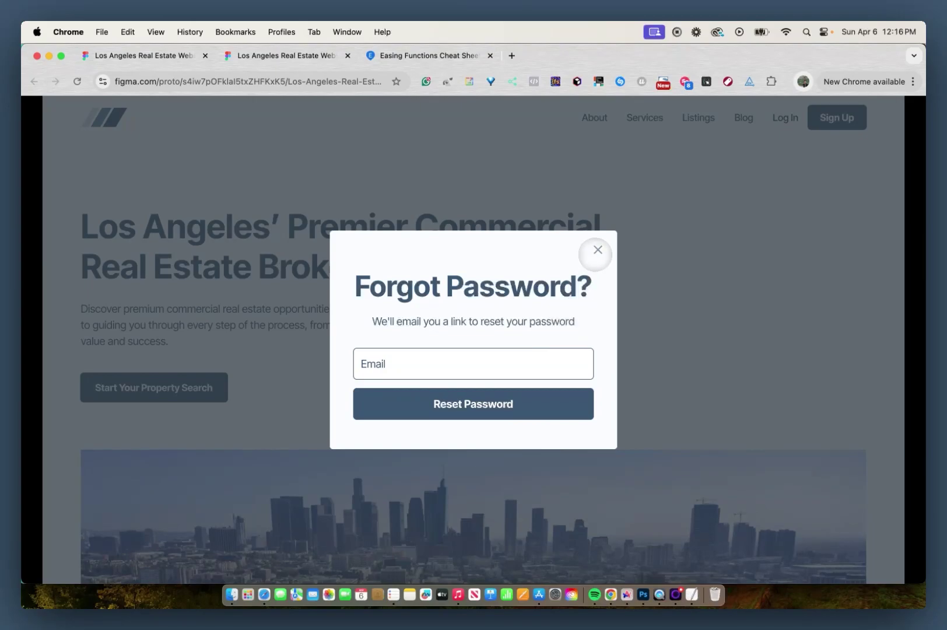
{"action": "left_click", "coordinate": [596, 248]}
{"action": "key", "text": "super+w"}
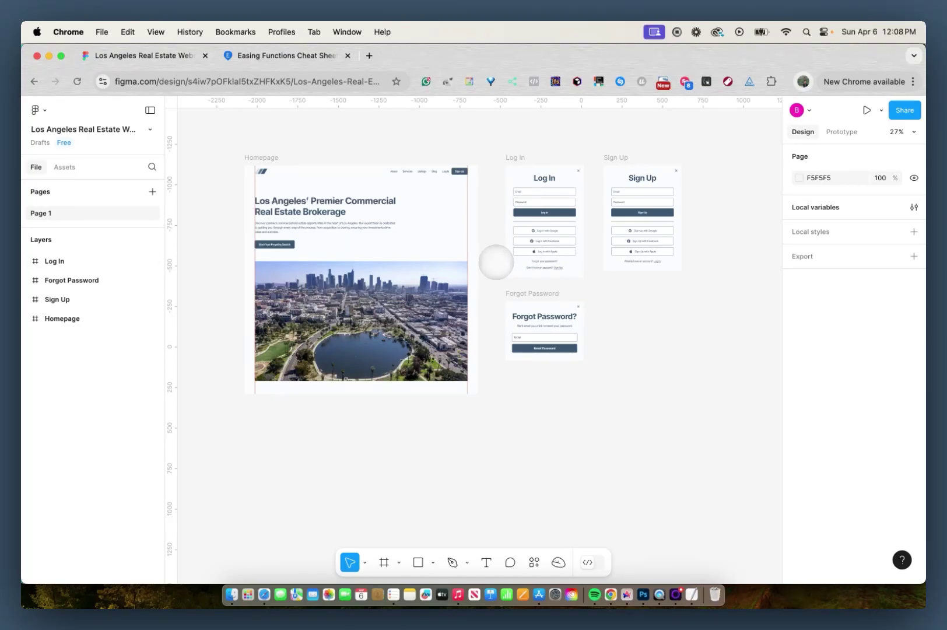
{"action": "scroll", "coordinate": [445, 176], "scroll_direction": "up", "scroll_amount": 2}
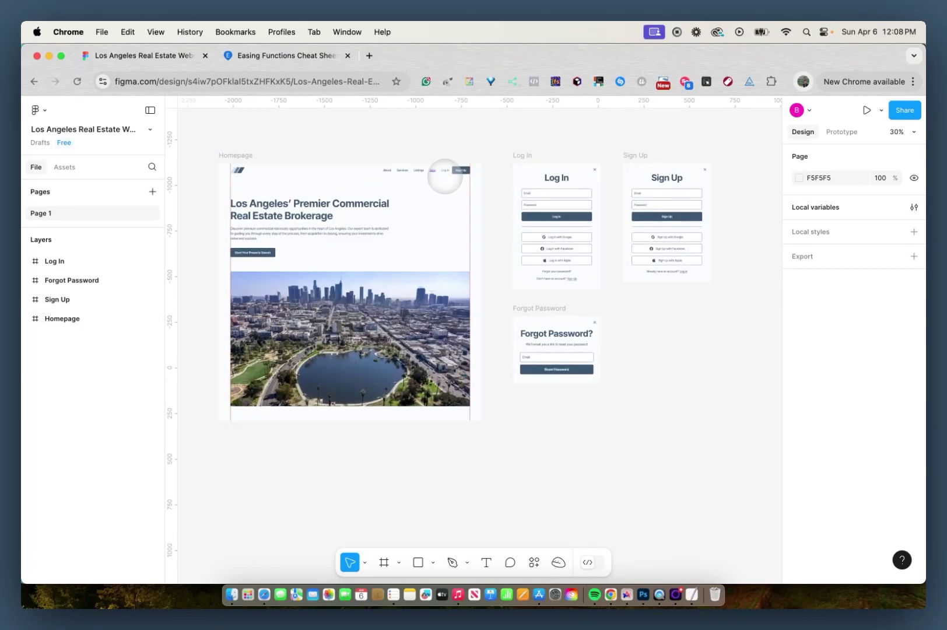
{"action": "scroll", "coordinate": [445, 176], "scroll_direction": "up", "scroll_amount": 5}
{"action": "scroll", "coordinate": [435, 171], "scroll_direction": "up", "scroll_amount": 2}
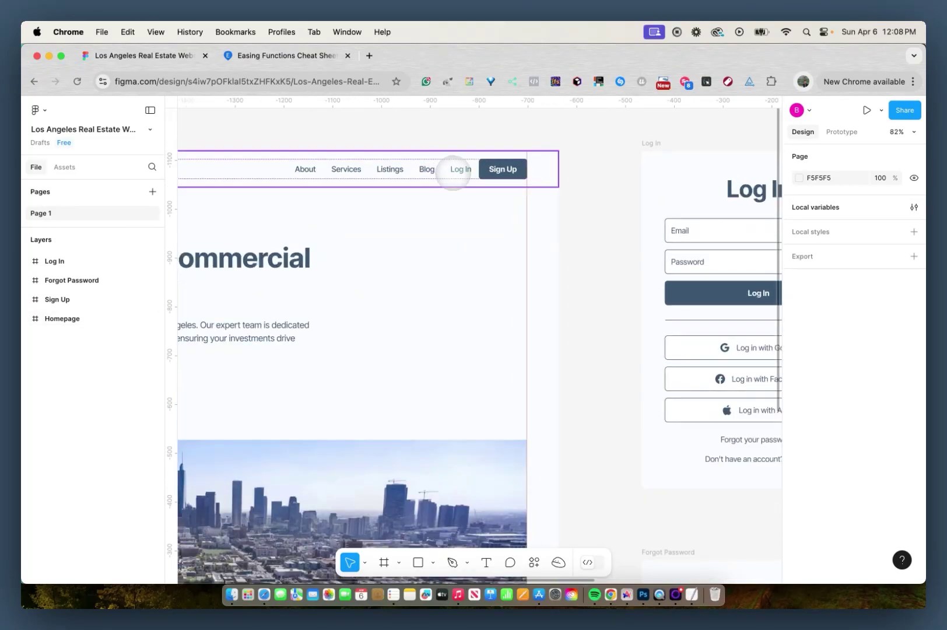
Select the navbar's Log In button via its text layer and show its prototype settings.
{"action": "left_click", "coordinate": [454, 172], "text": "super"}
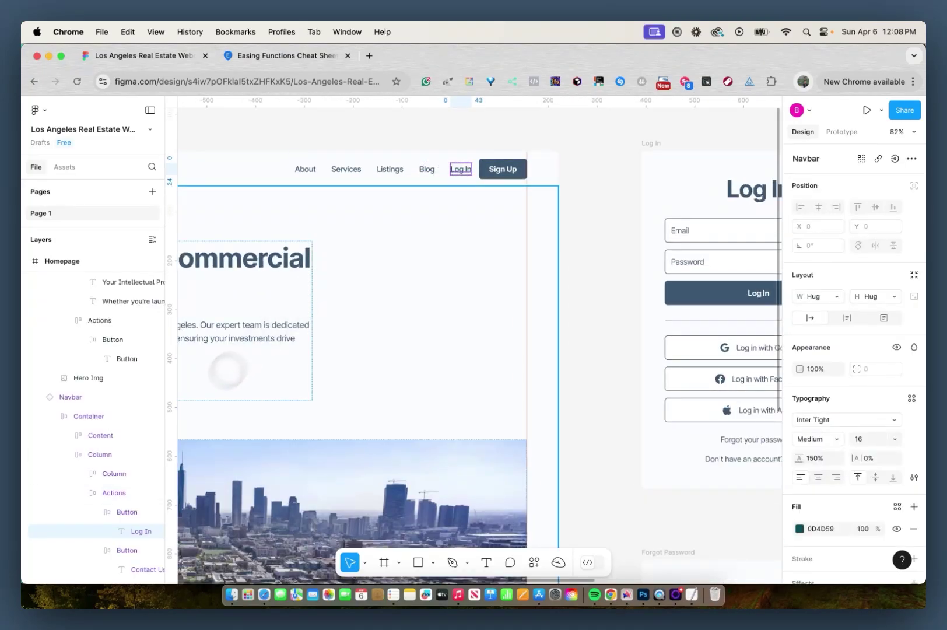
{"action": "left_click", "coordinate": [122, 511]}
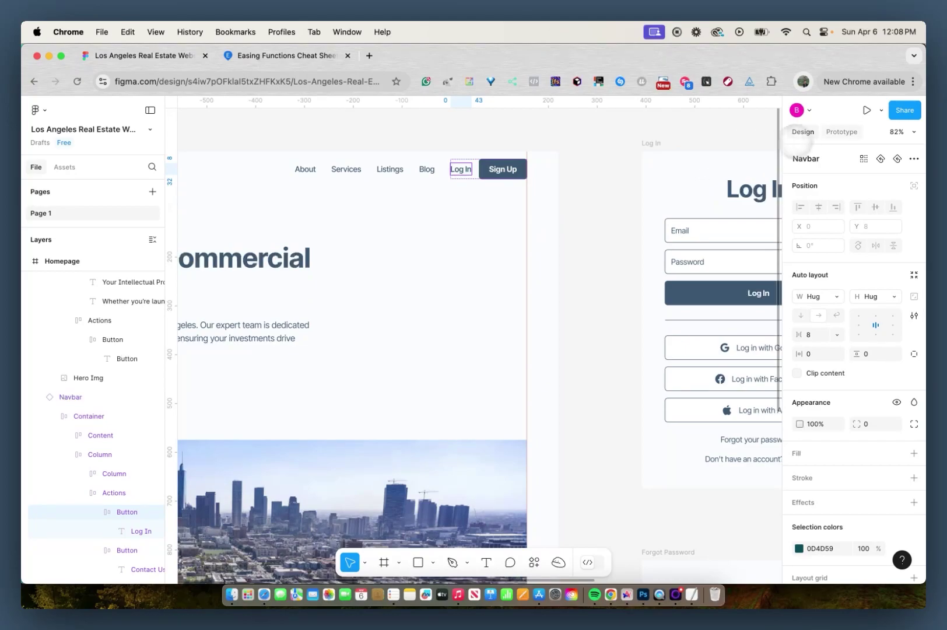
{"action": "left_click", "coordinate": [842, 131]}
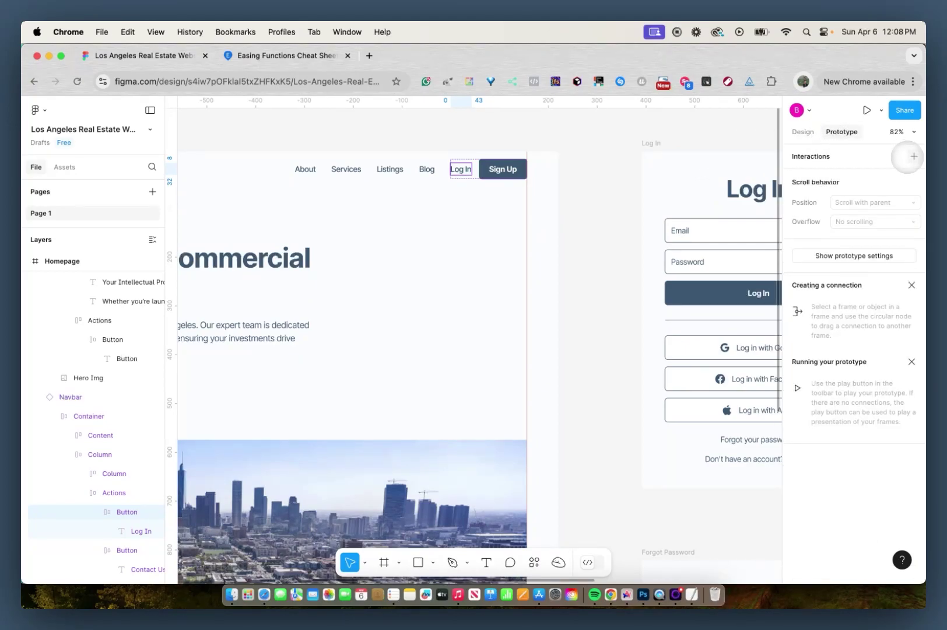
Add an Open overlay interaction showing the Log In frame, closing when clicking outside.
{"action": "left_click", "coordinate": [914, 155]}
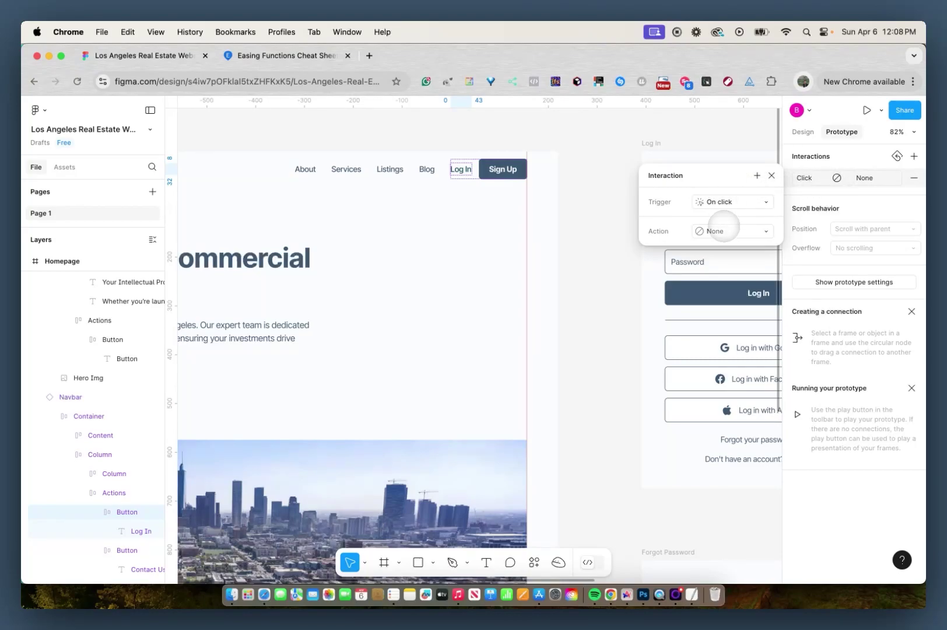
{"action": "left_click", "coordinate": [718, 230]}
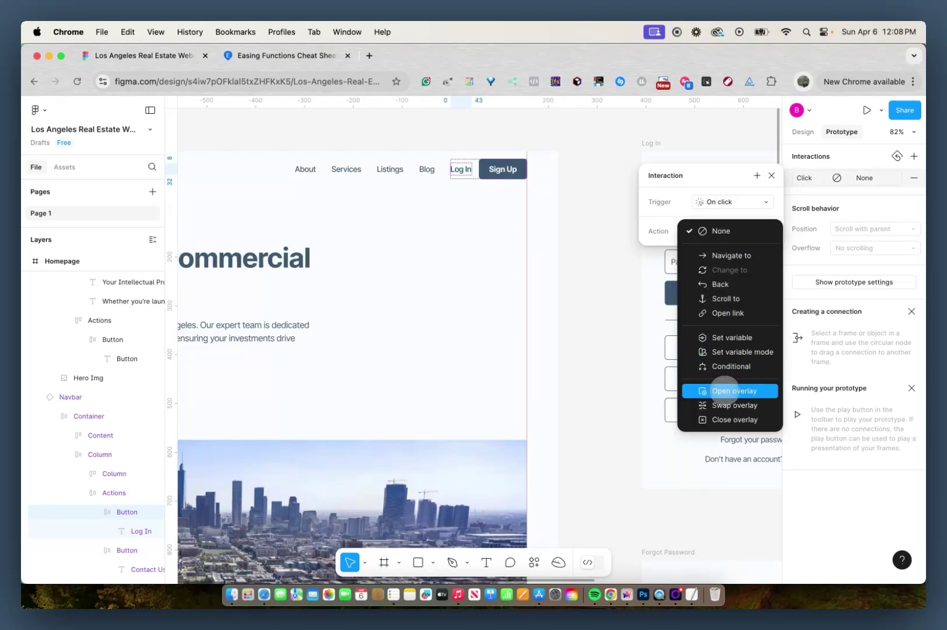
{"action": "left_click", "coordinate": [733, 390]}
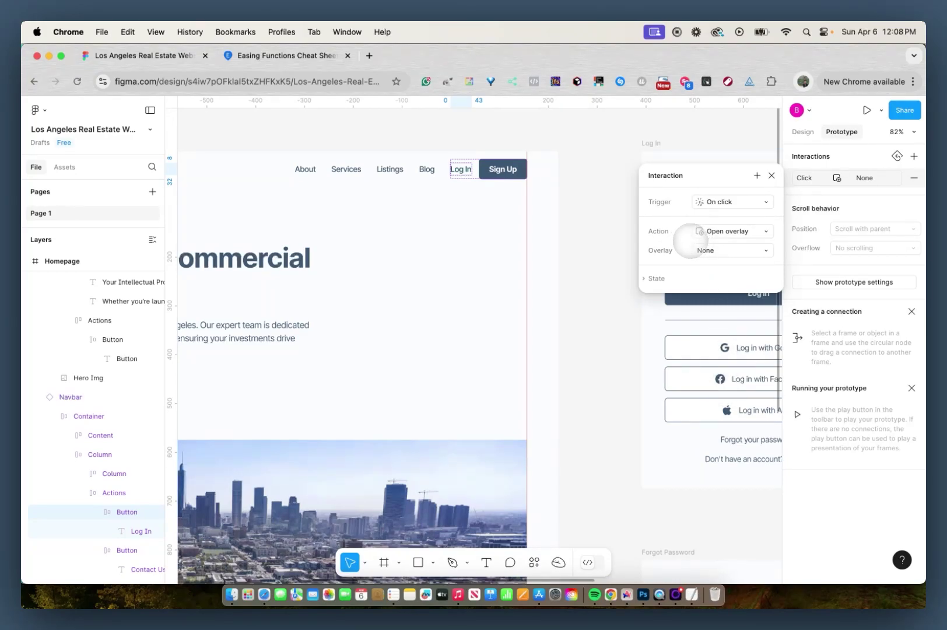
{"action": "left_click", "coordinate": [701, 251]}
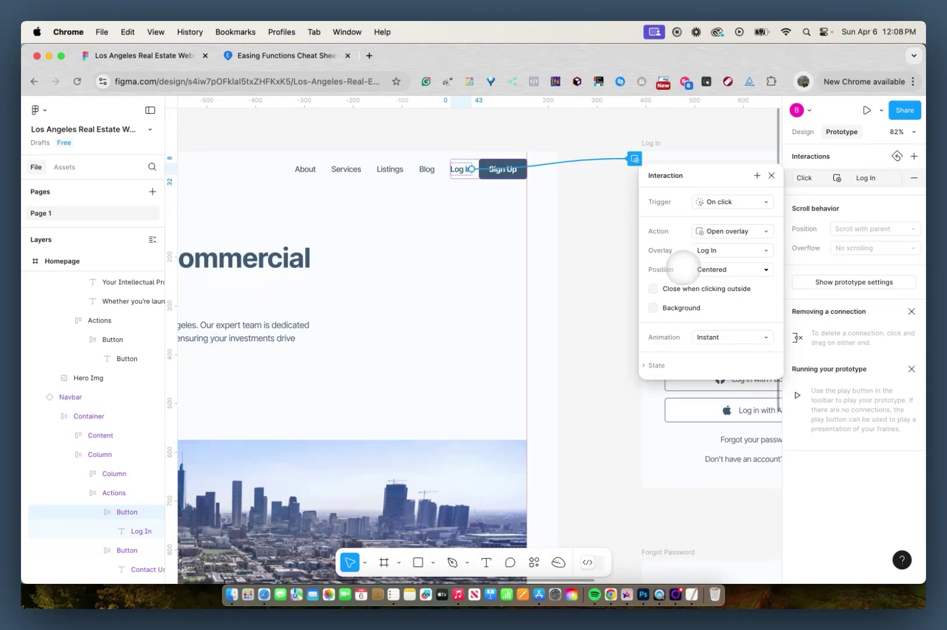
{"action": "left_click", "coordinate": [653, 288]}
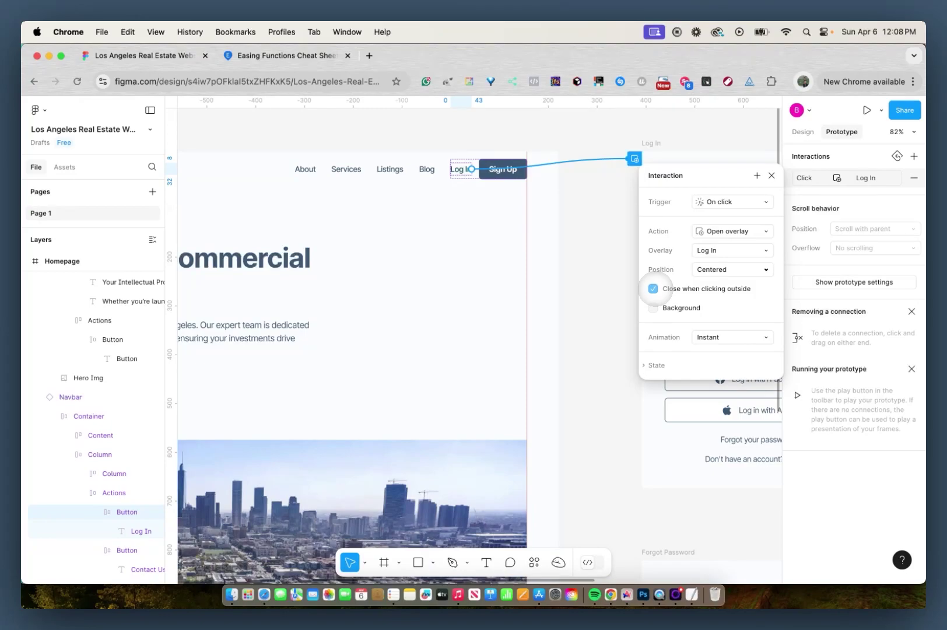
Enable the overlay background and set it to slate 2E3841 at 75% opacity.
{"action": "left_click", "coordinate": [653, 308]}
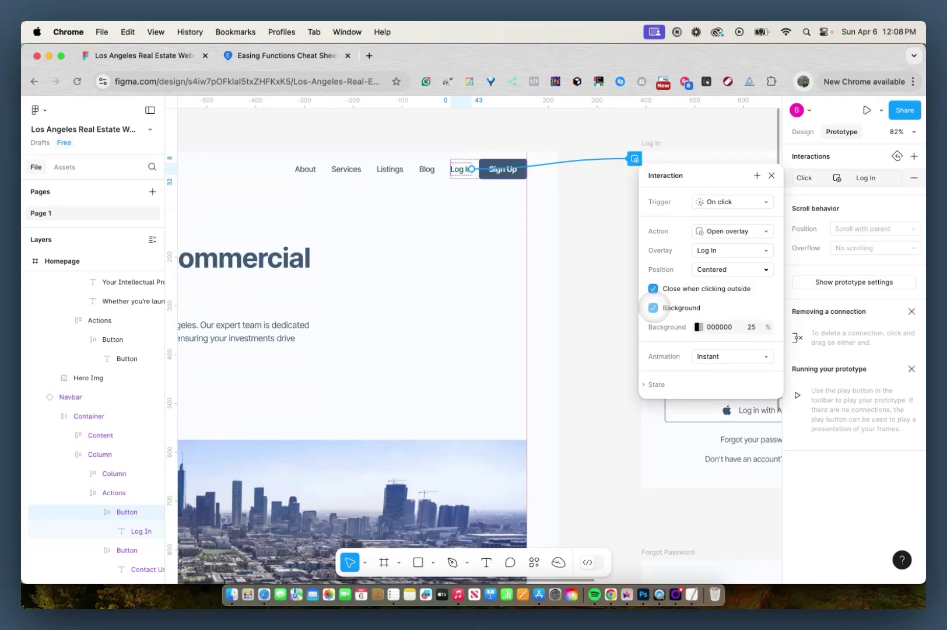
{"action": "left_click", "coordinate": [697, 327]}
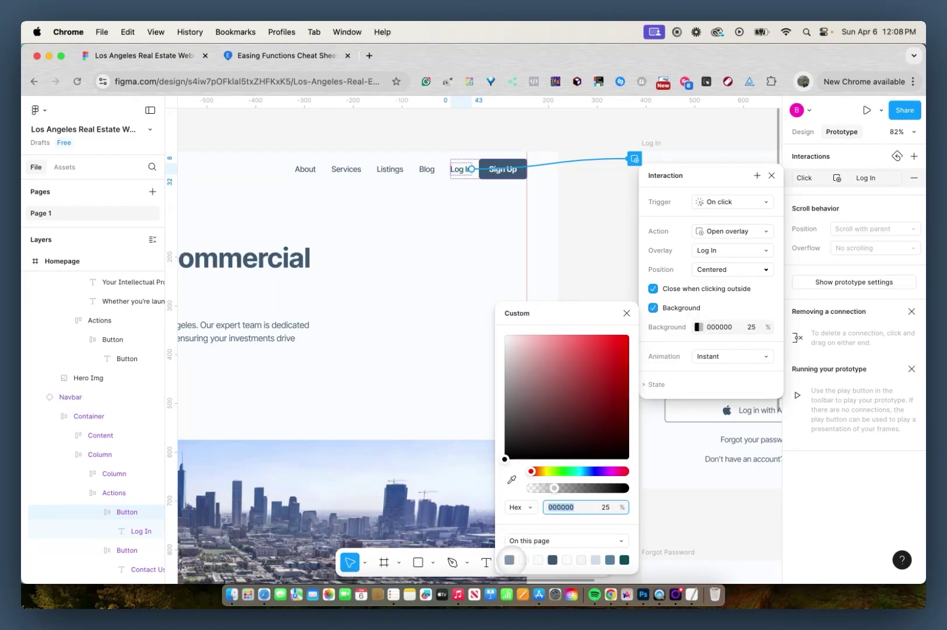
{"action": "left_click", "coordinate": [509, 560]}
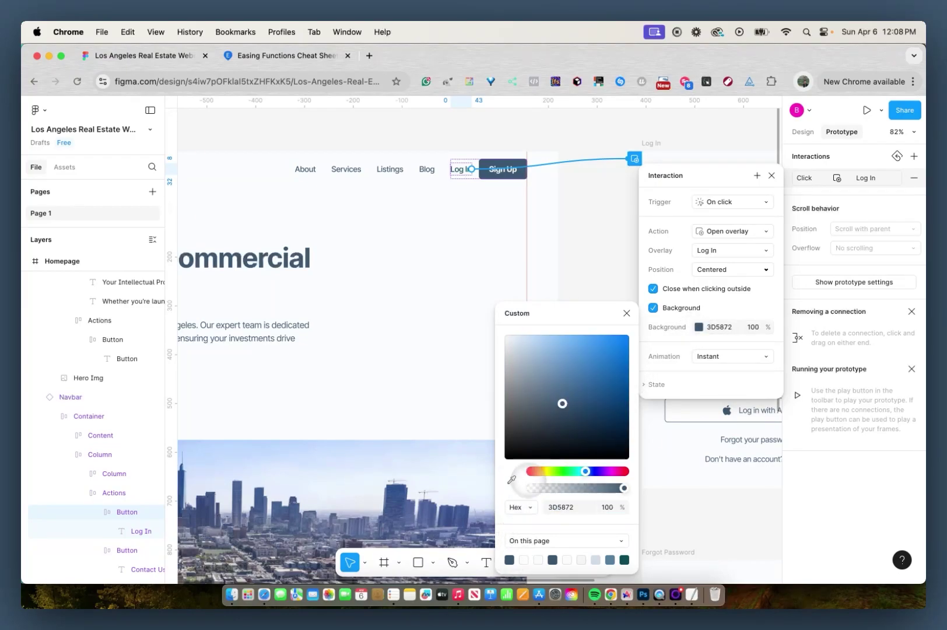
{"action": "left_click_drag", "start_coordinate": [561, 403], "coordinate": [542, 425]}
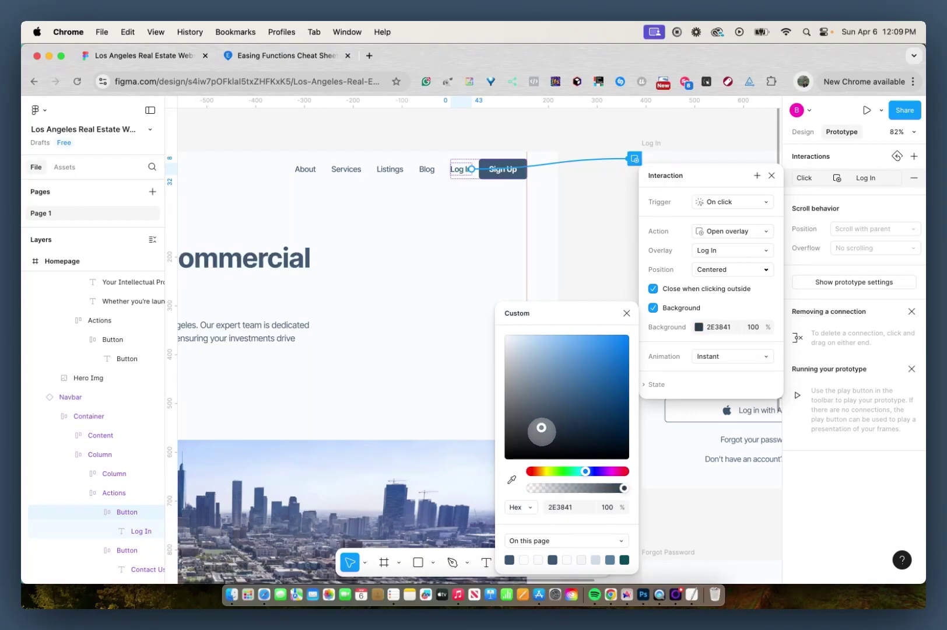
{"action": "left_click", "coordinate": [605, 507]}
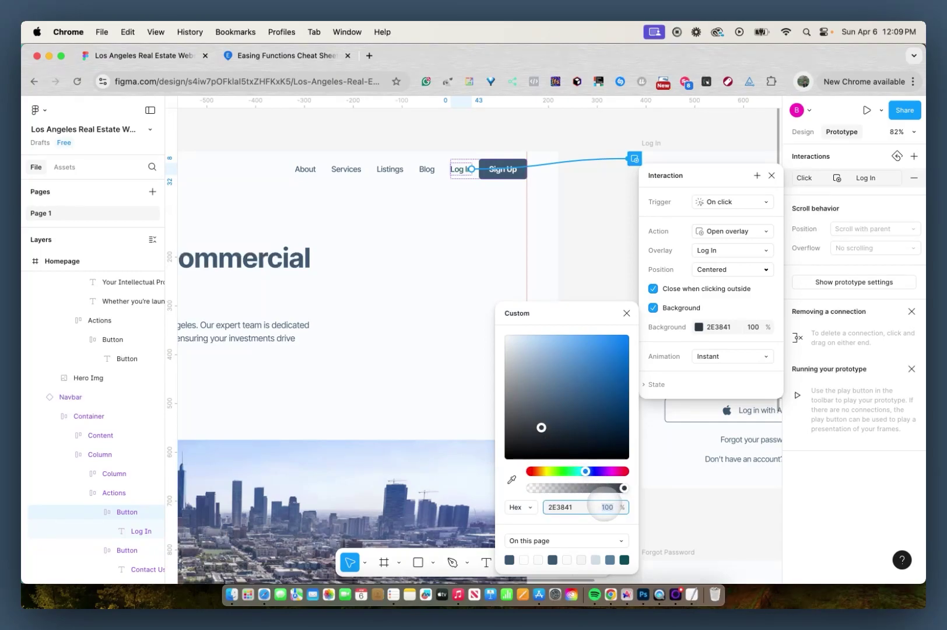
{"action": "type", "text": "75"}
{"action": "key", "text": "Return"}
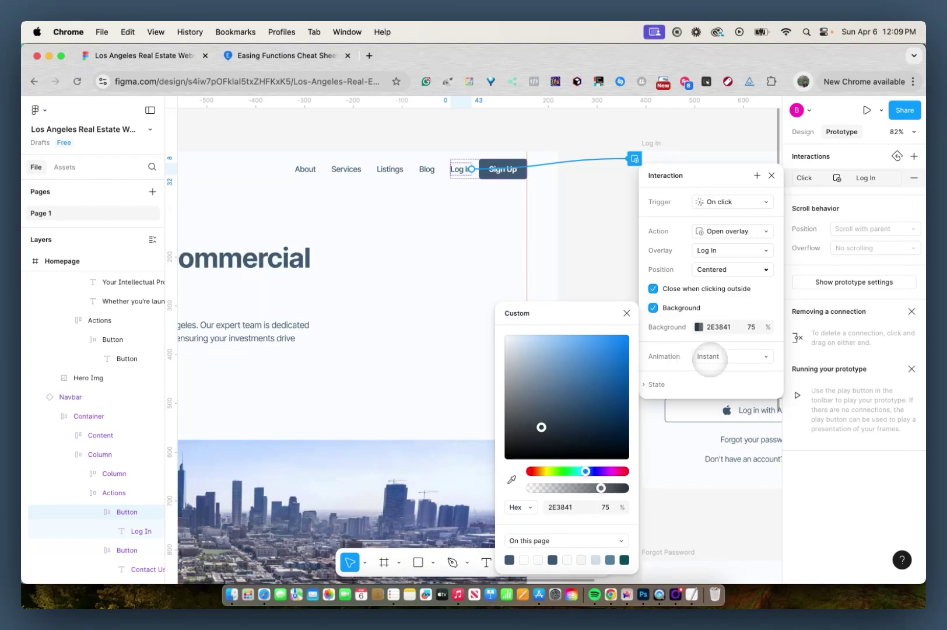
Set the Log In overlay animation to Move in upward with a Custom bezier curve.
{"action": "left_click", "coordinate": [626, 313]}
{"action": "left_click", "coordinate": [706, 357]}
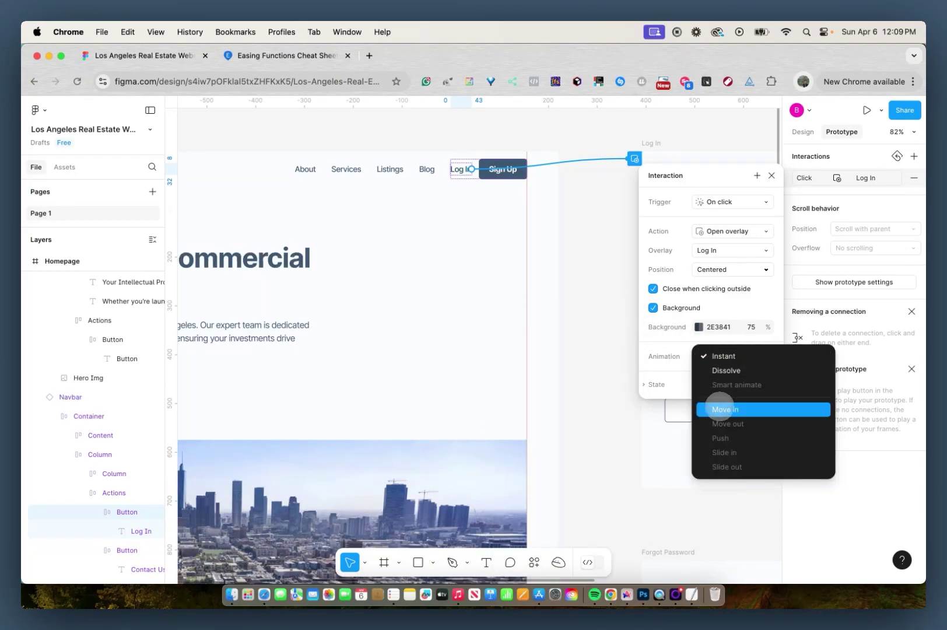
{"action": "left_click", "coordinate": [715, 408]}
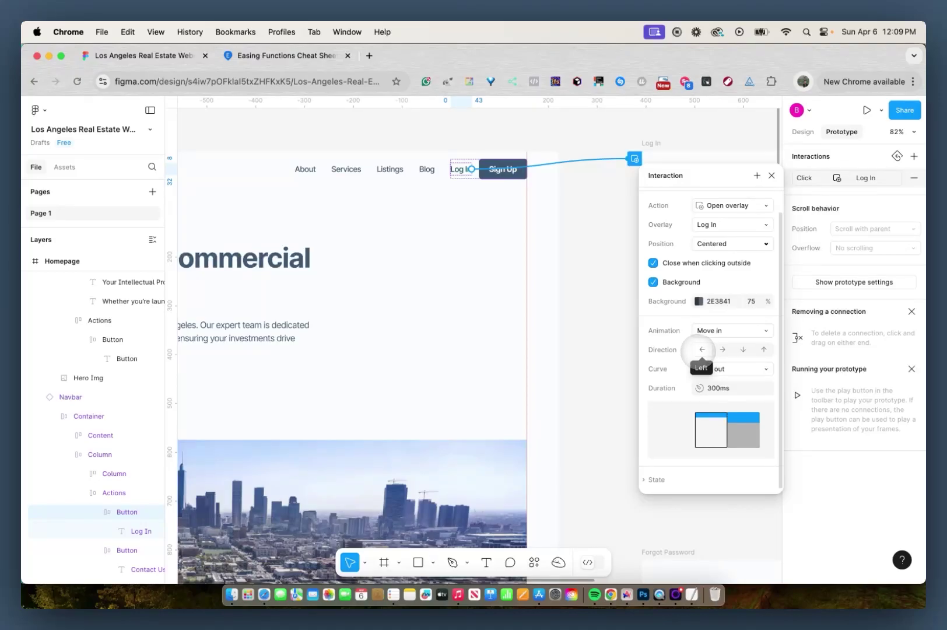
{"action": "left_click", "coordinate": [722, 348]}
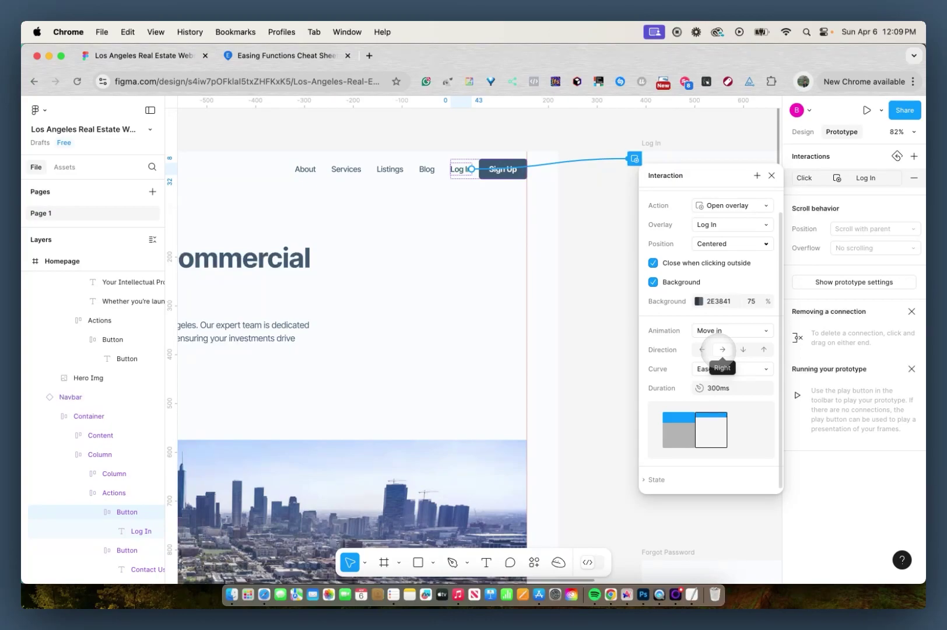
{"action": "left_click", "coordinate": [742, 349]}
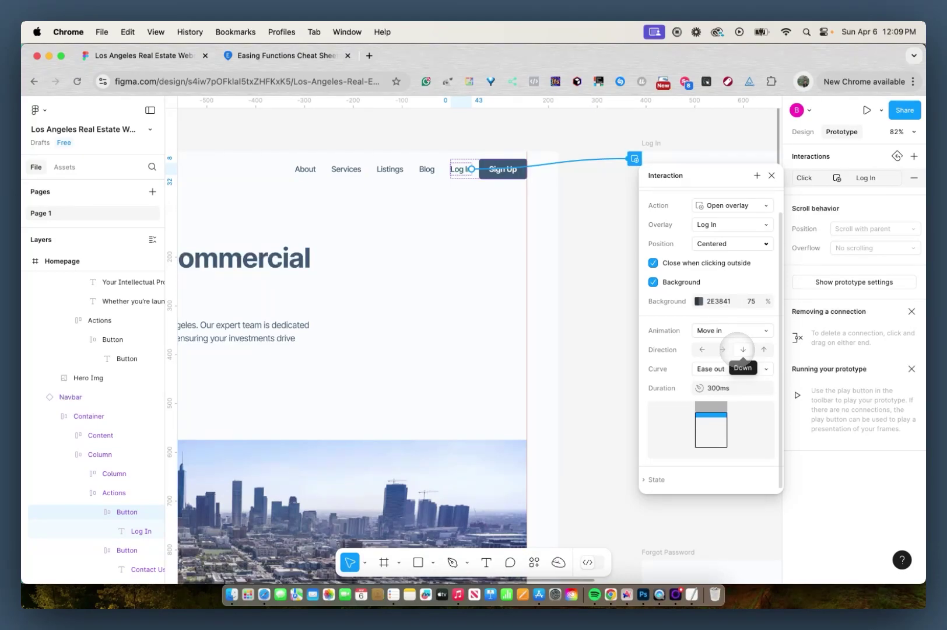
{"action": "left_click", "coordinate": [763, 348]}
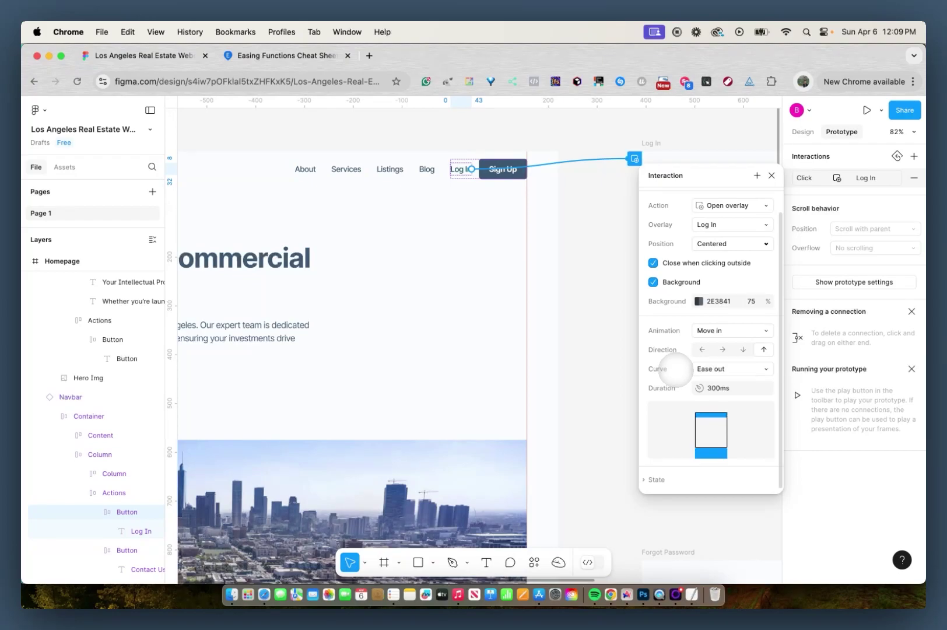
{"action": "left_click", "coordinate": [699, 368]}
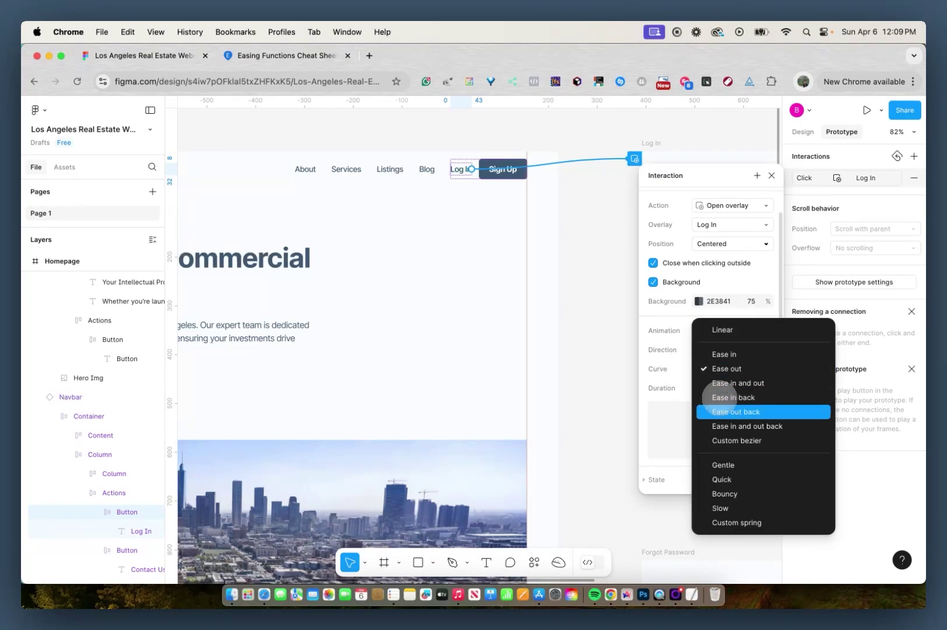
{"action": "left_click", "coordinate": [712, 439]}
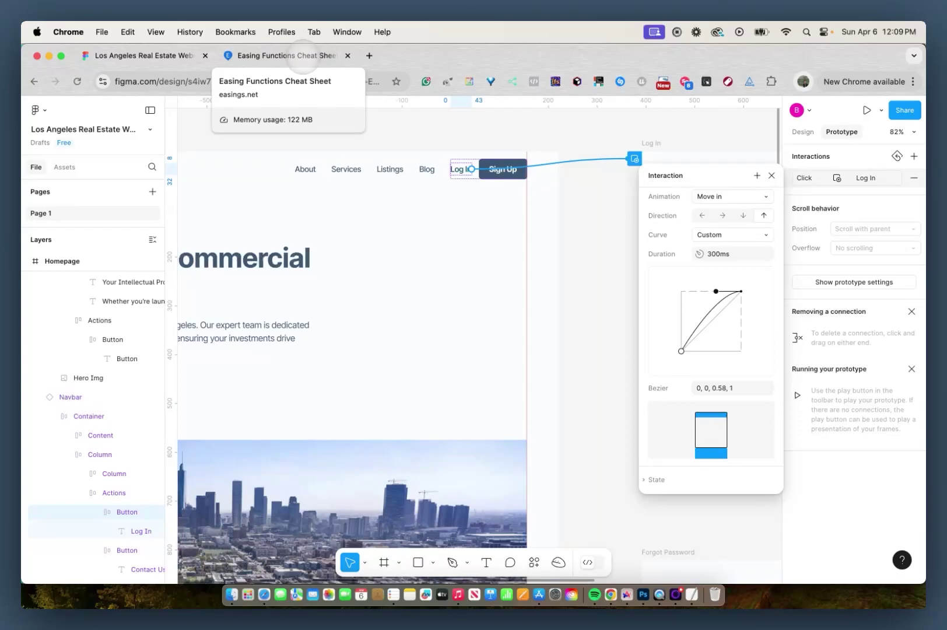
On easings.net, open easeOutQuart and select its cubic-bezier values 0.25, 1, 0.5, 1.
{"action": "left_click", "coordinate": [300, 54]}
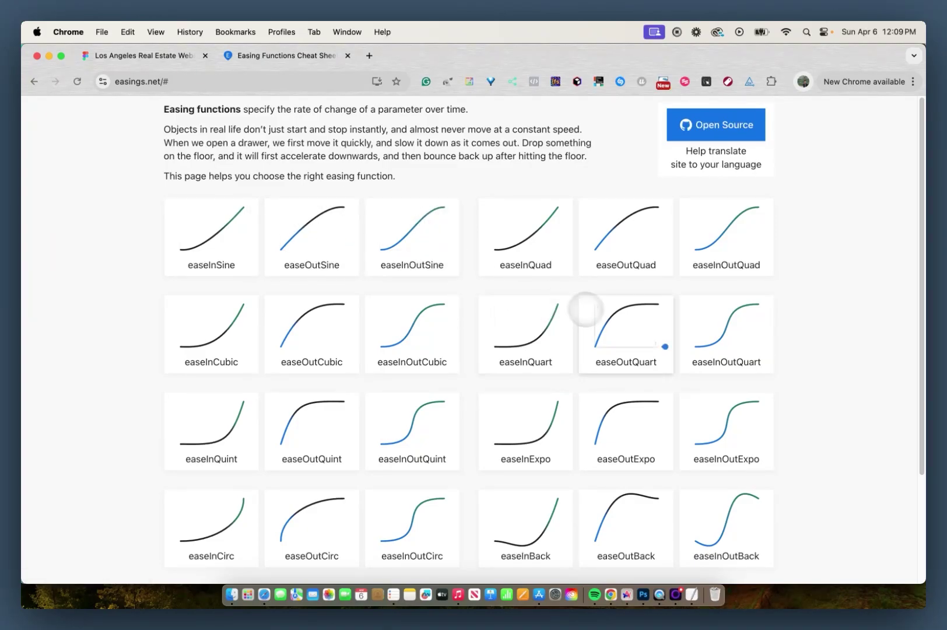
{"action": "left_click", "coordinate": [617, 315]}
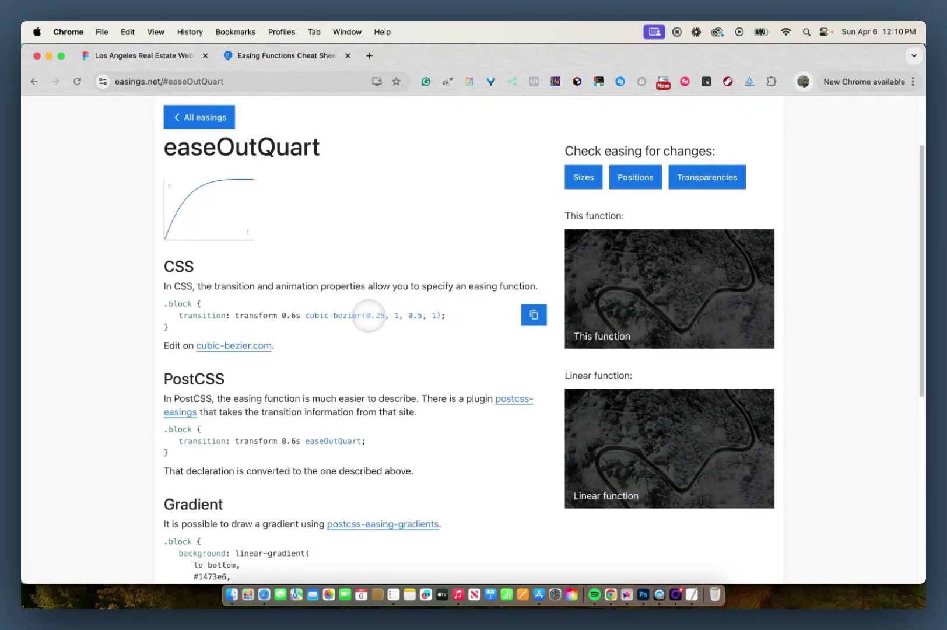
{"action": "left_click_drag", "start_coordinate": [366, 317], "coordinate": [435, 317]}
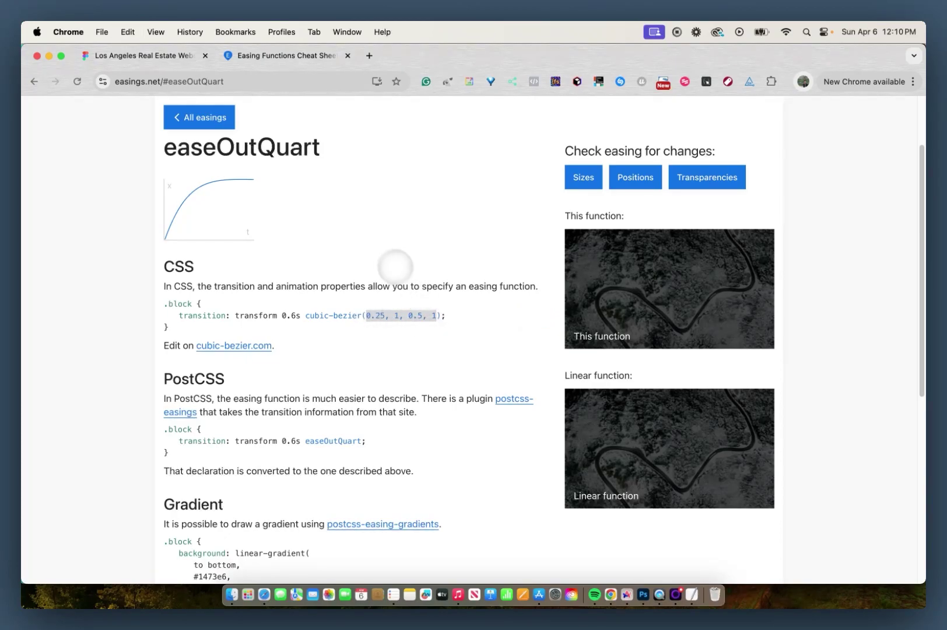
Back in Figma, apply bezier values 0.25, 1, 0.5, 1 and an 800ms duration.
{"action": "left_click", "coordinate": [174, 56]}
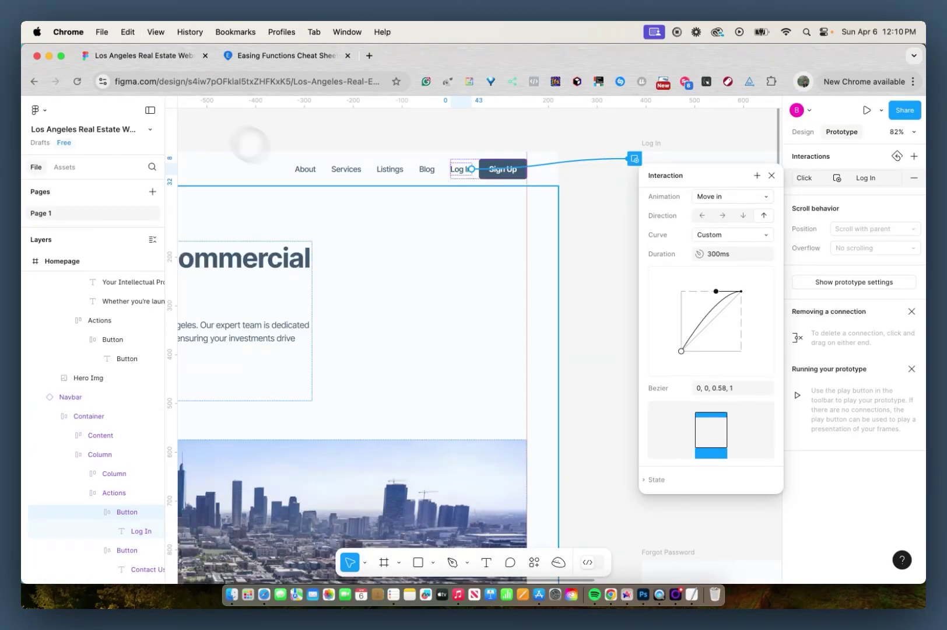
{"action": "left_click", "coordinate": [709, 387]}
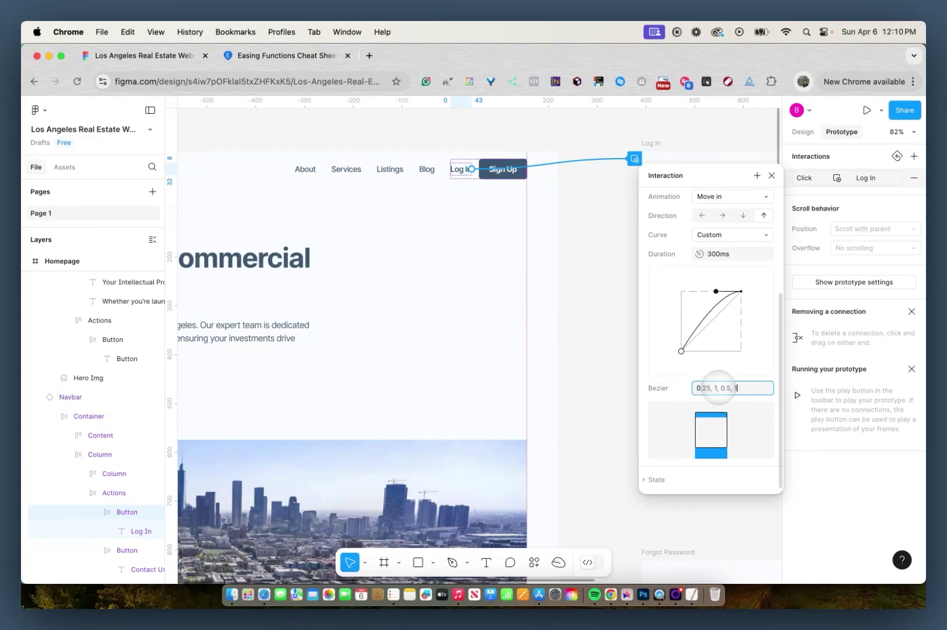
{"action": "key", "text": "Return"}
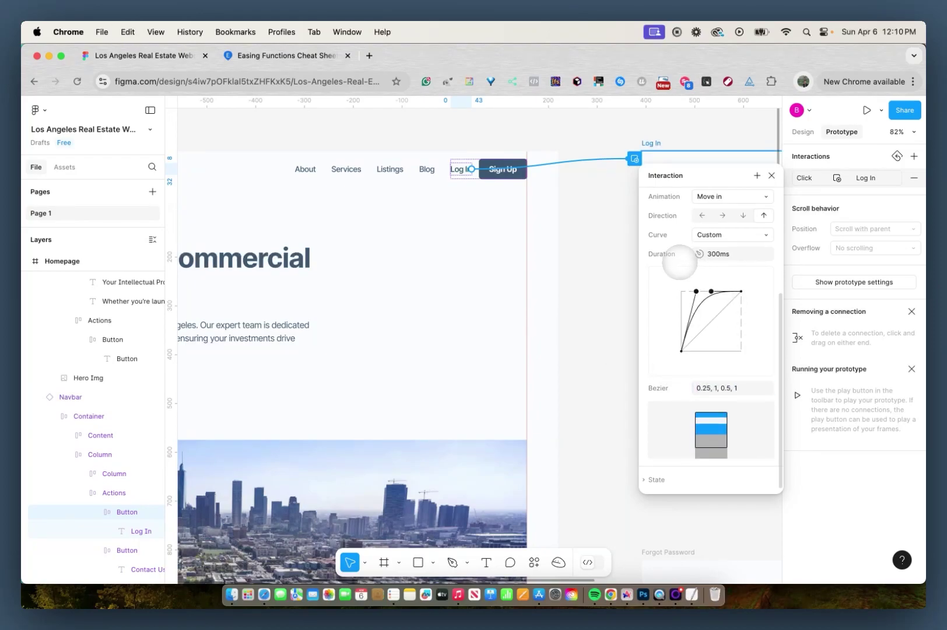
{"action": "left_click", "coordinate": [716, 256]}
{"action": "type", "text": "800"}
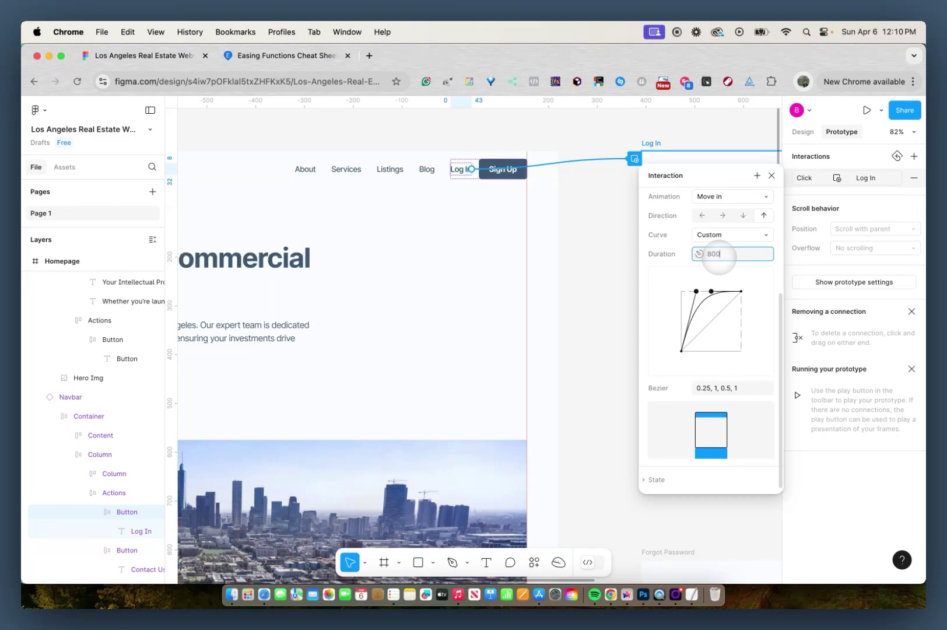
{"action": "type", "text": "ms"}
{"action": "key", "text": "Return"}
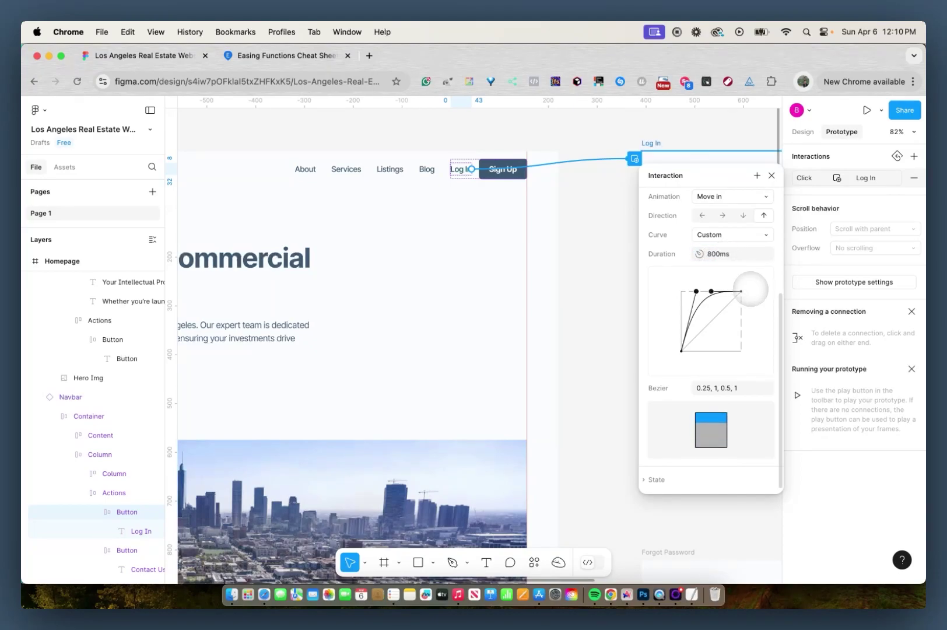
{"action": "scroll", "coordinate": [747, 285], "scroll_direction": "up", "scroll_amount": 5}
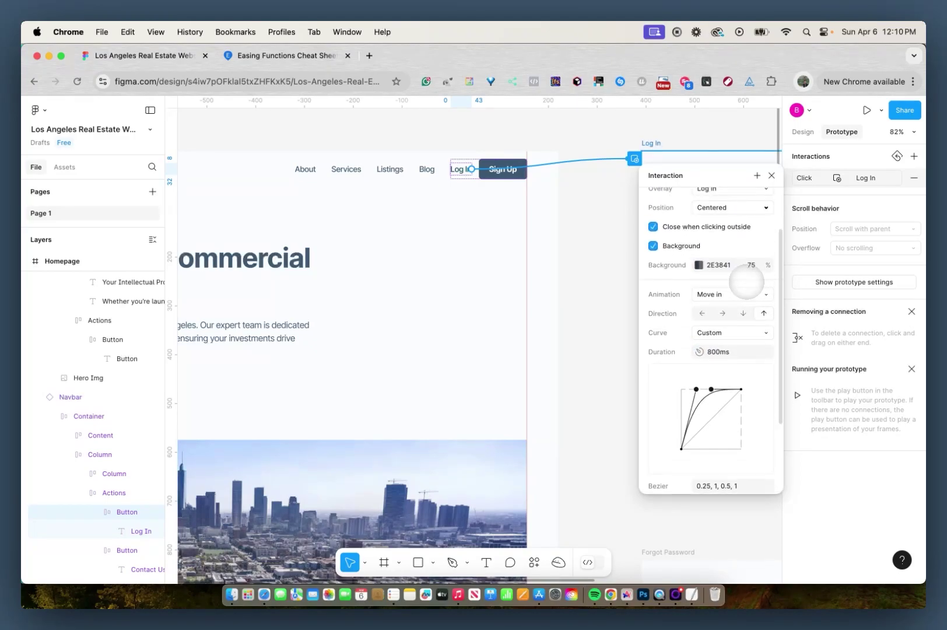
Copy the overlay background colour value, close the interaction settings and deselect the button.
{"action": "left_click", "coordinate": [725, 265]}
{"action": "key", "text": "super+c"}
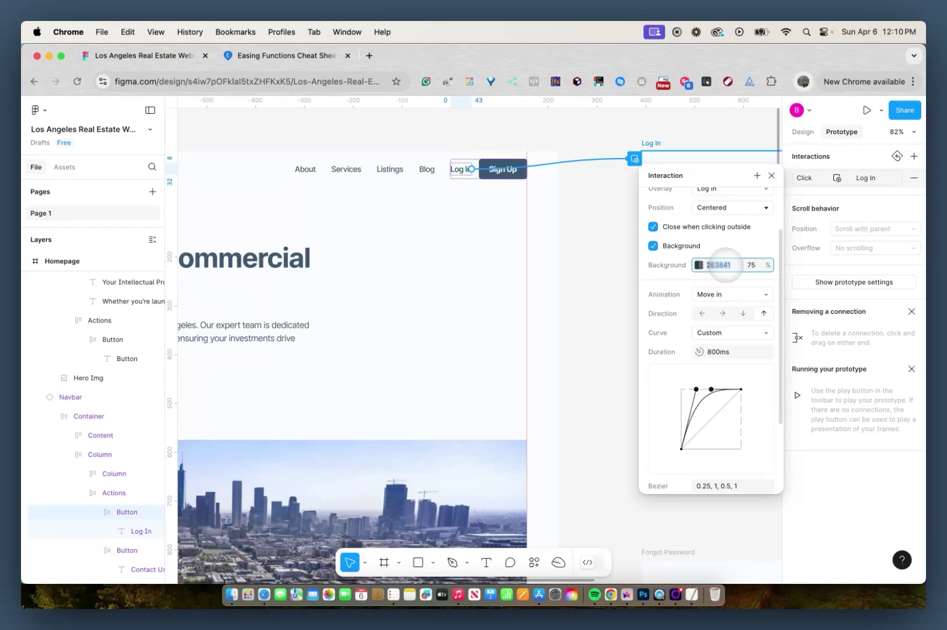
{"action": "key", "text": "super+c"}
{"action": "key", "text": "super+c"}
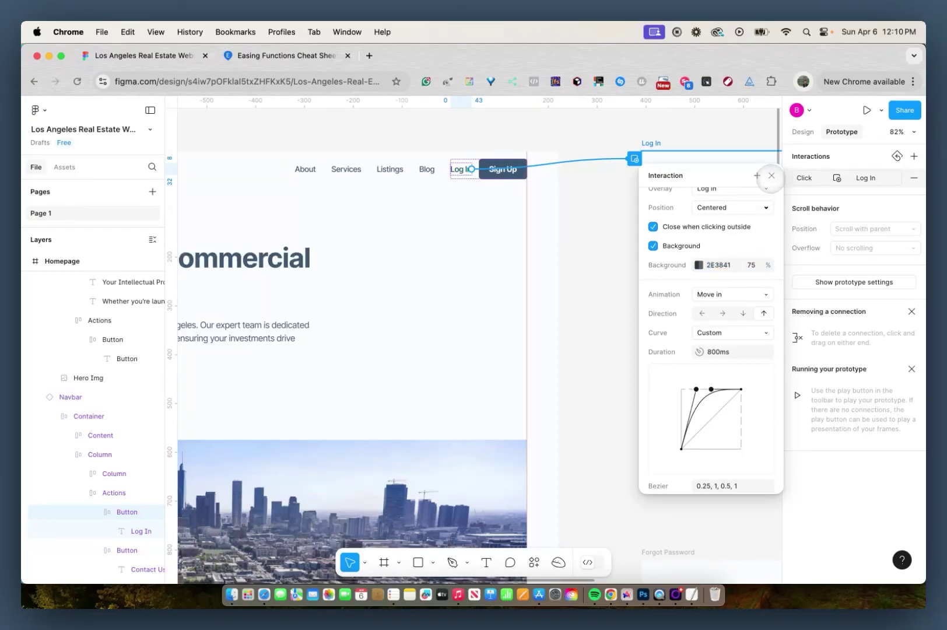
{"action": "left_click", "coordinate": [771, 175]}
{"action": "left_click", "coordinate": [616, 276]}
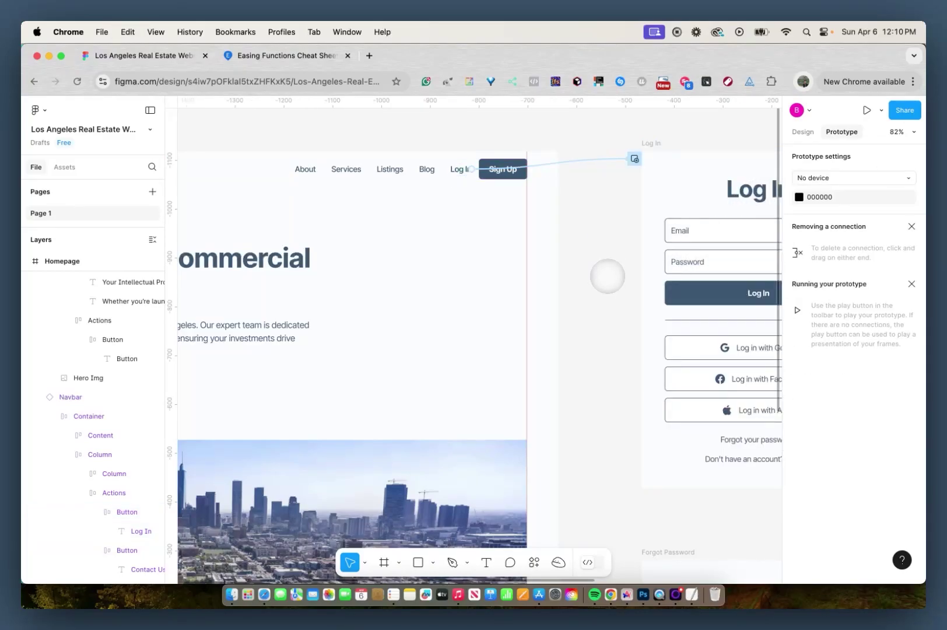
{"action": "scroll", "coordinate": [608, 276], "scroll_direction": "down", "scroll_amount": 2}
{"action": "scroll", "coordinate": [608, 276], "scroll_direction": "down", "scroll_amount": 3}
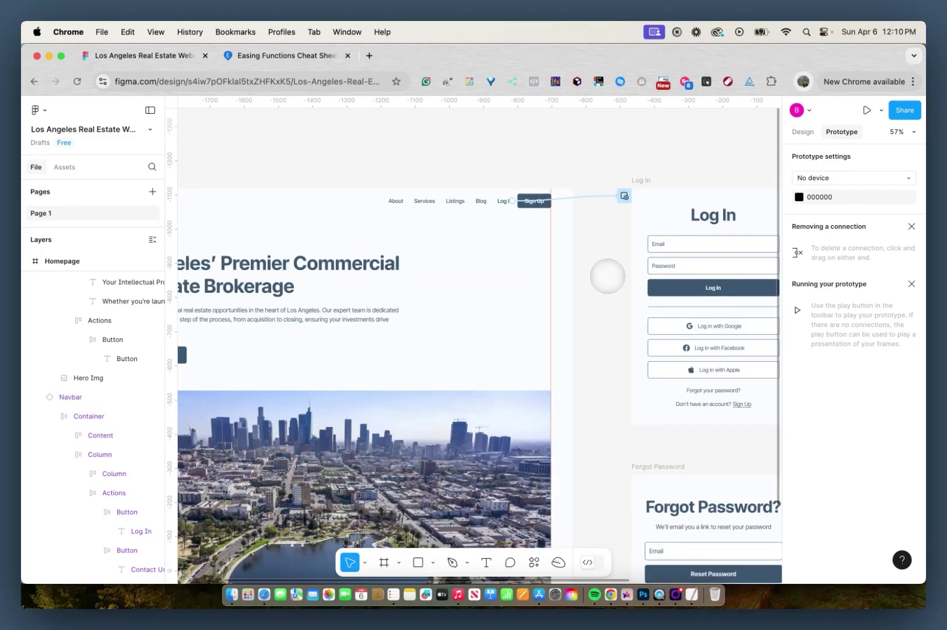
{"action": "scroll", "coordinate": [608, 275], "scroll_direction": "right", "scroll_amount": 3}
Give the Log In modal's X icon an on-click Close overlay interaction.
{"action": "left_click", "coordinate": [551, 181]}
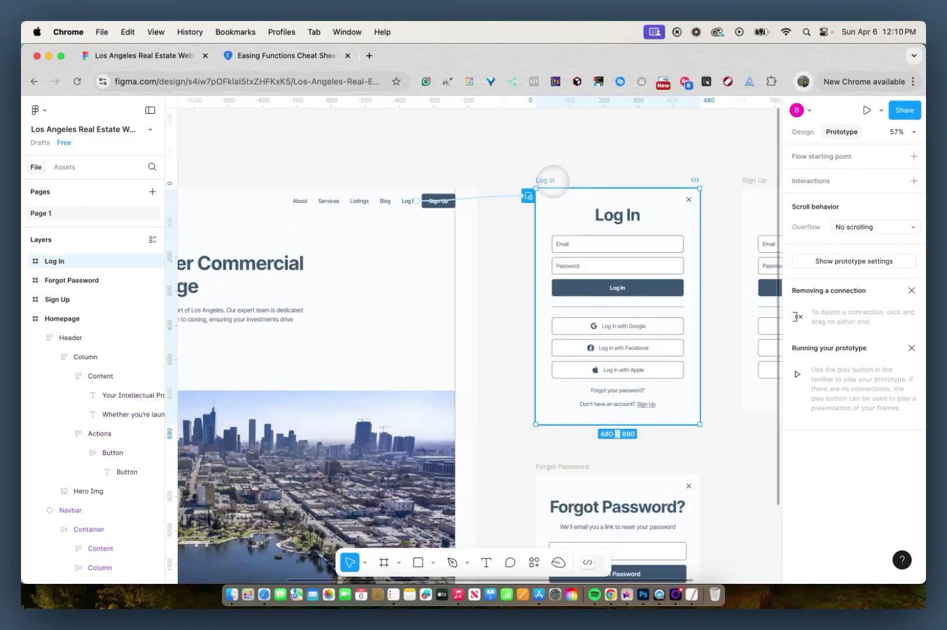
{"action": "left_click", "coordinate": [688, 200]}
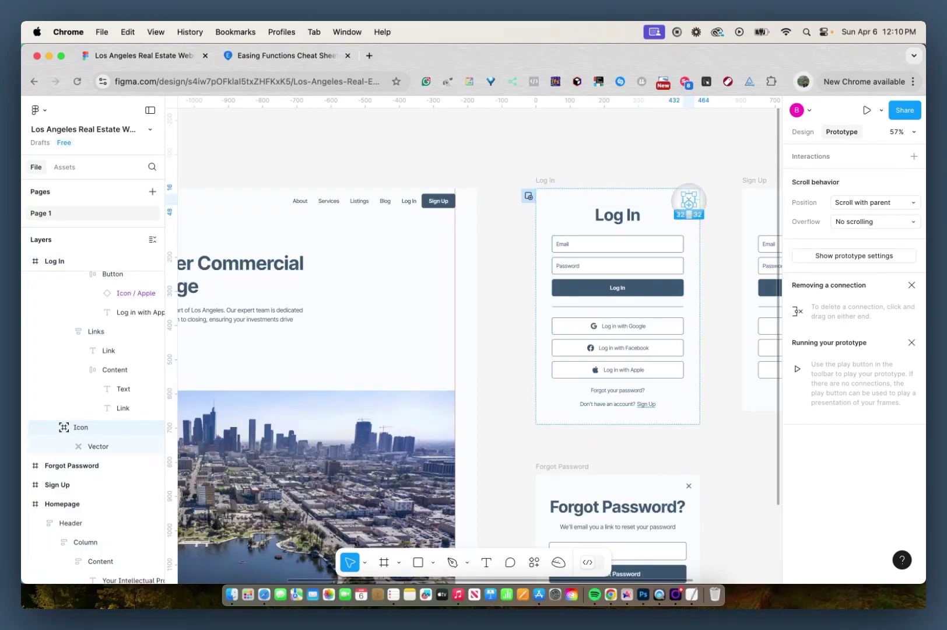
{"action": "left_click", "coordinate": [914, 156]}
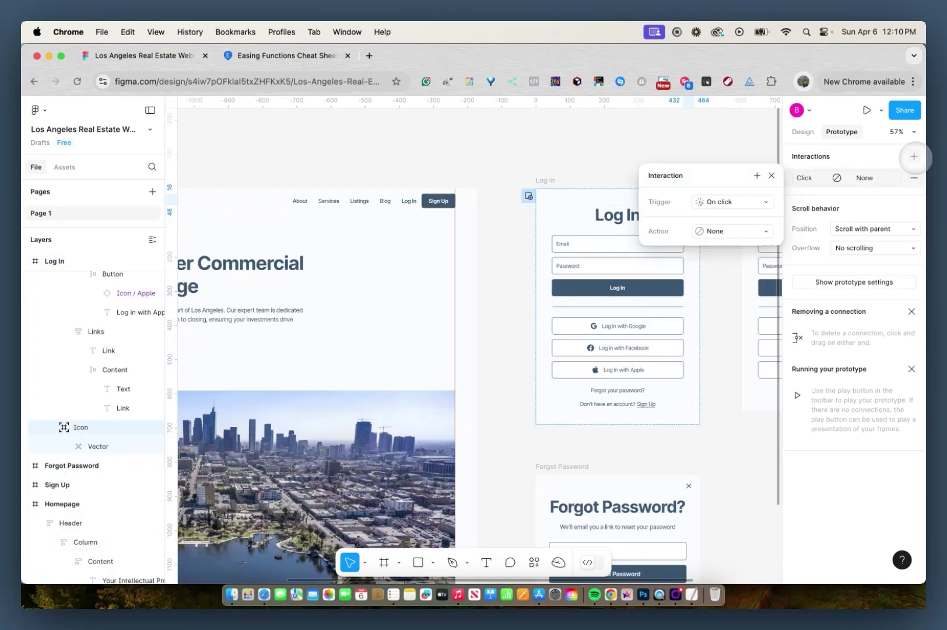
{"action": "left_click", "coordinate": [718, 230]}
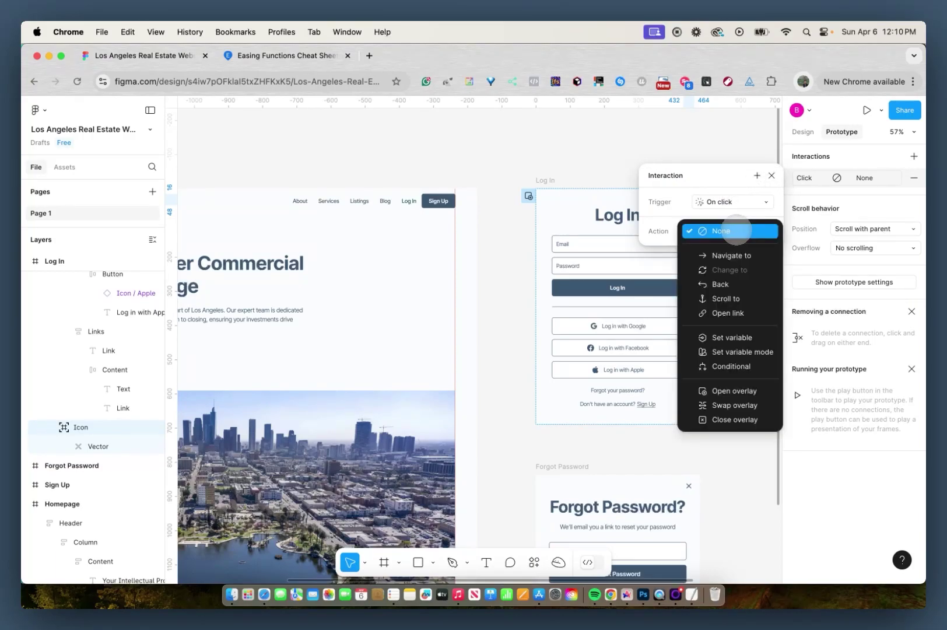
{"action": "left_click", "coordinate": [719, 418]}
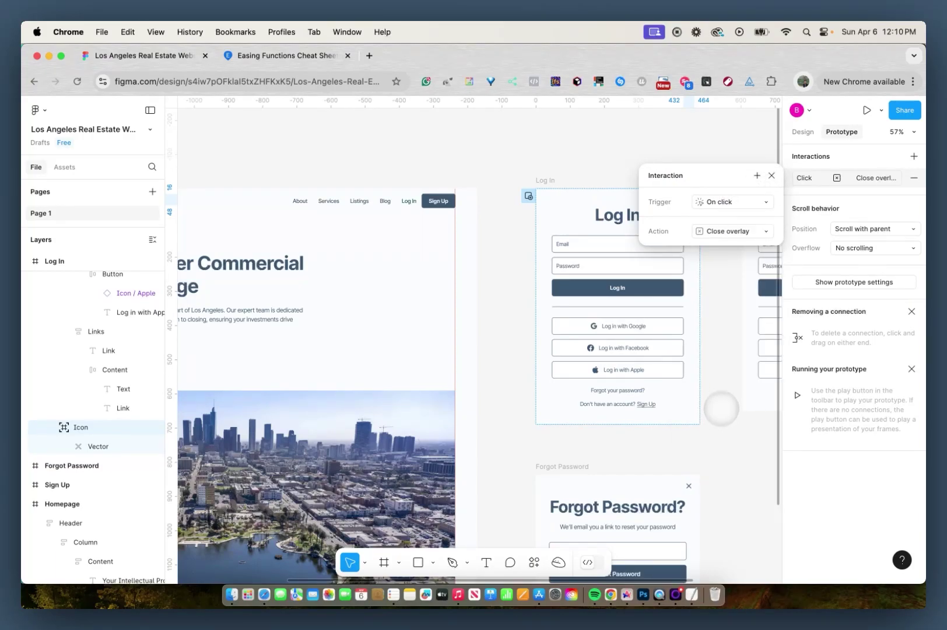
{"action": "left_click", "coordinate": [723, 339]}
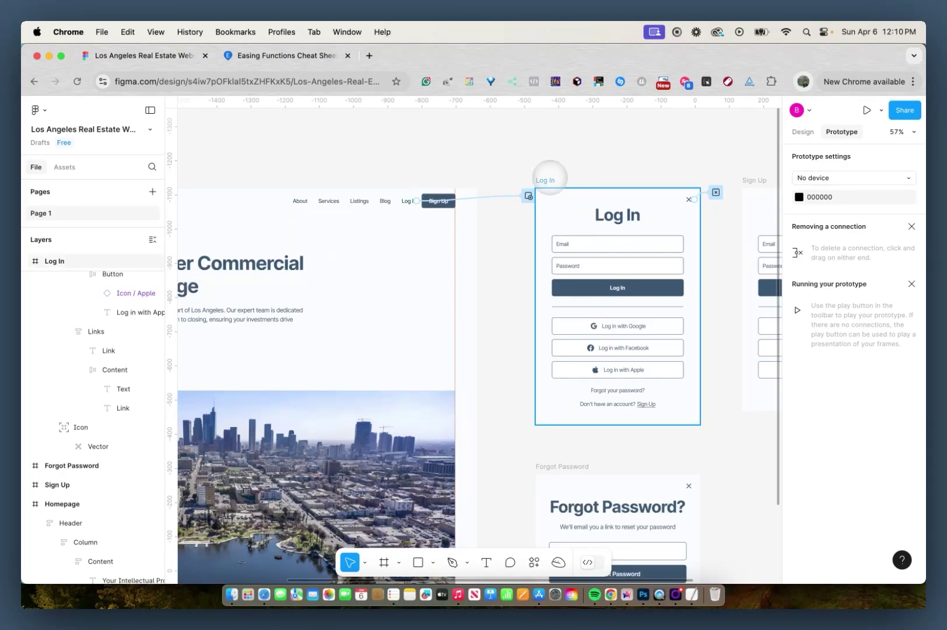
{"action": "left_click", "coordinate": [551, 178]}
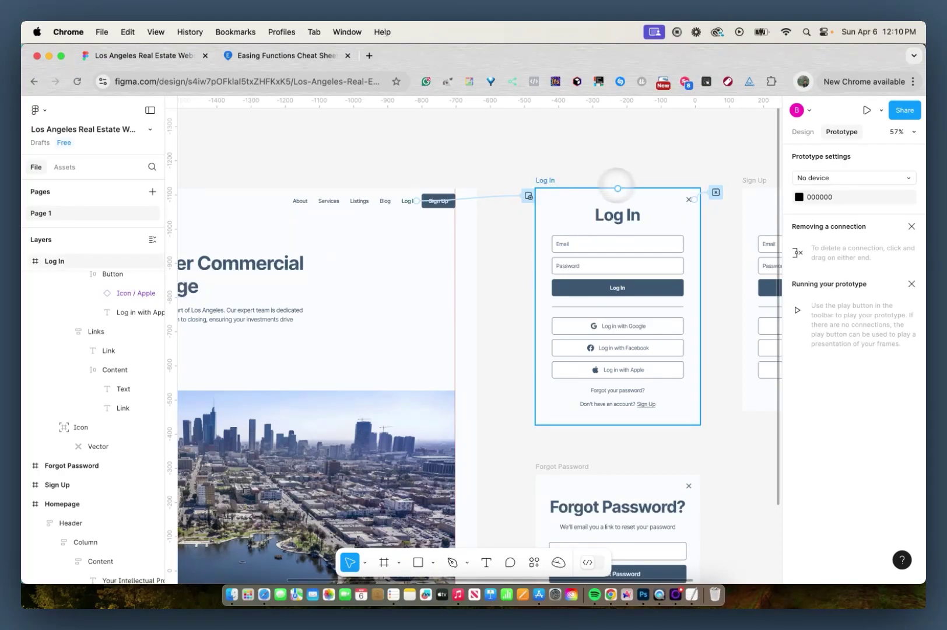
{"action": "left_click", "coordinate": [644, 174]}
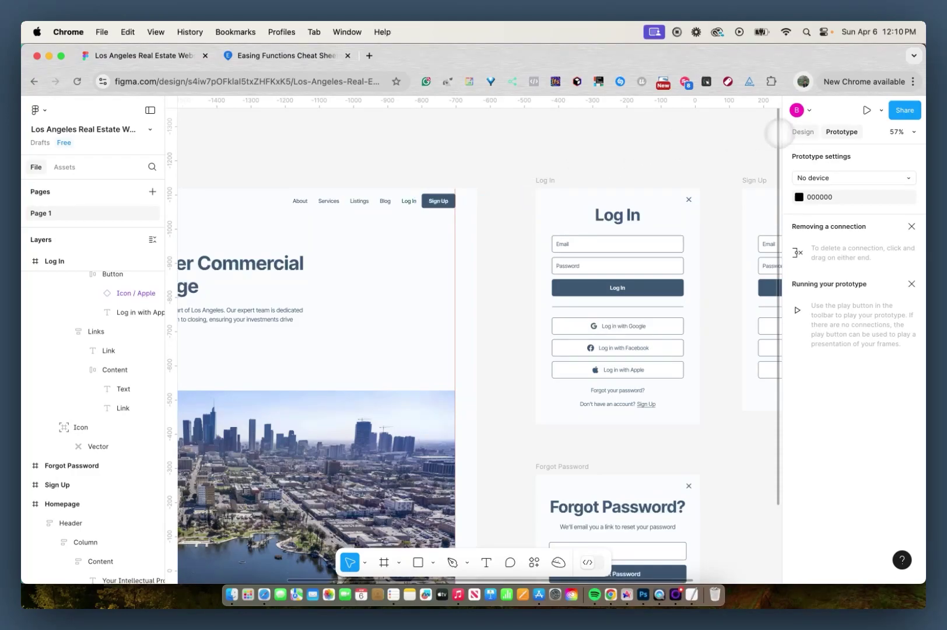
Select the navbar's Sign Up button and show its prototype interactions.
{"action": "left_click", "coordinate": [803, 132]}
{"action": "left_click", "coordinate": [429, 205]}
{"action": "double_click", "coordinate": [429, 206]}
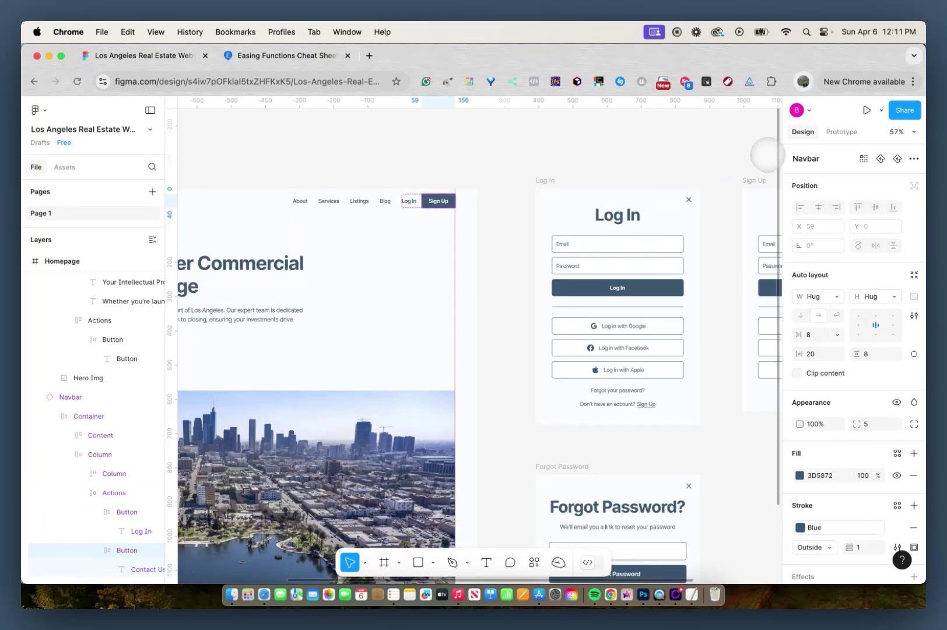
{"action": "left_click", "coordinate": [836, 132]}
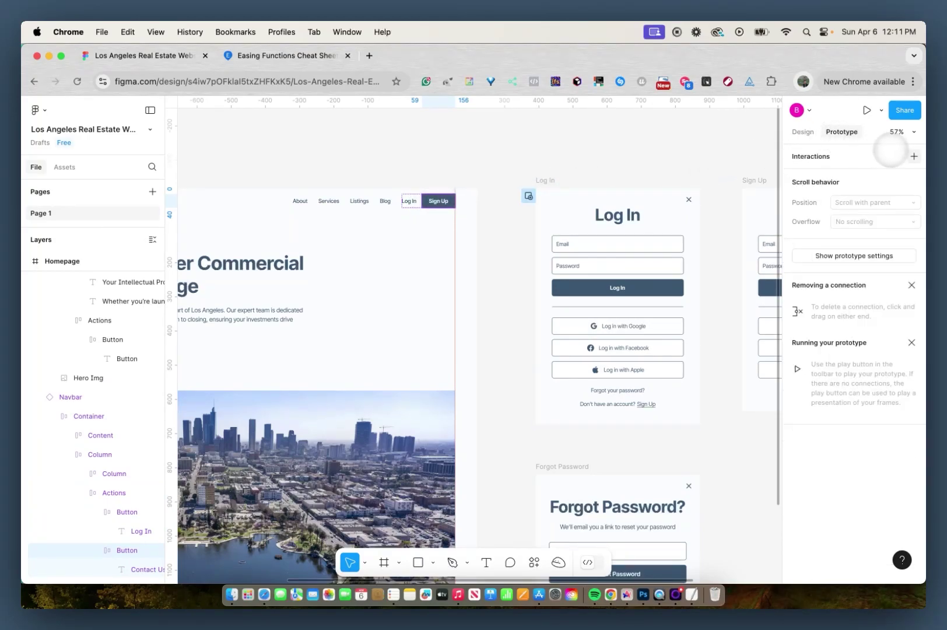
Add an Open overlay interaction that shows the Sign Up frame.
{"action": "left_click", "coordinate": [914, 156]}
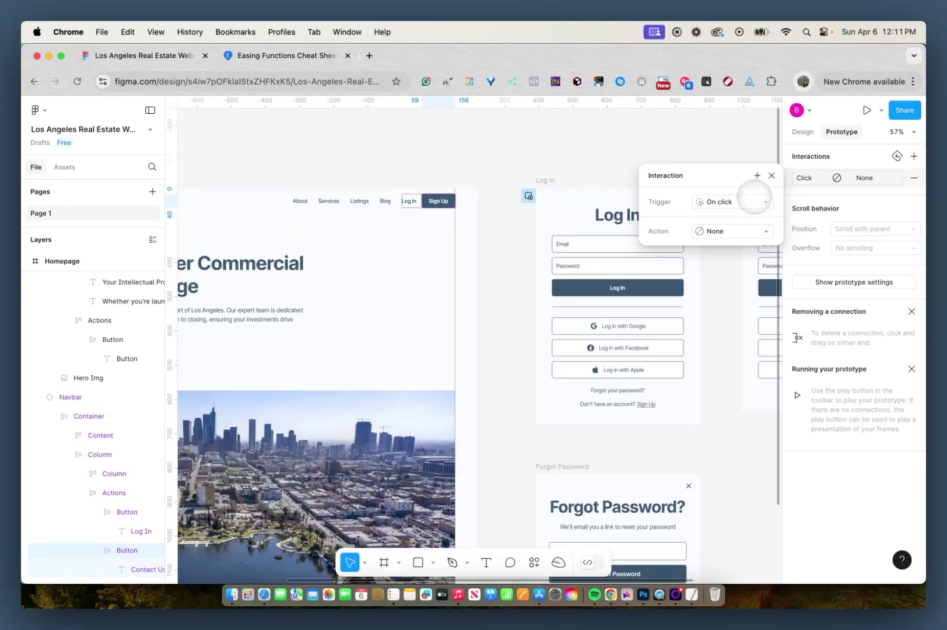
{"action": "left_click", "coordinate": [747, 230]}
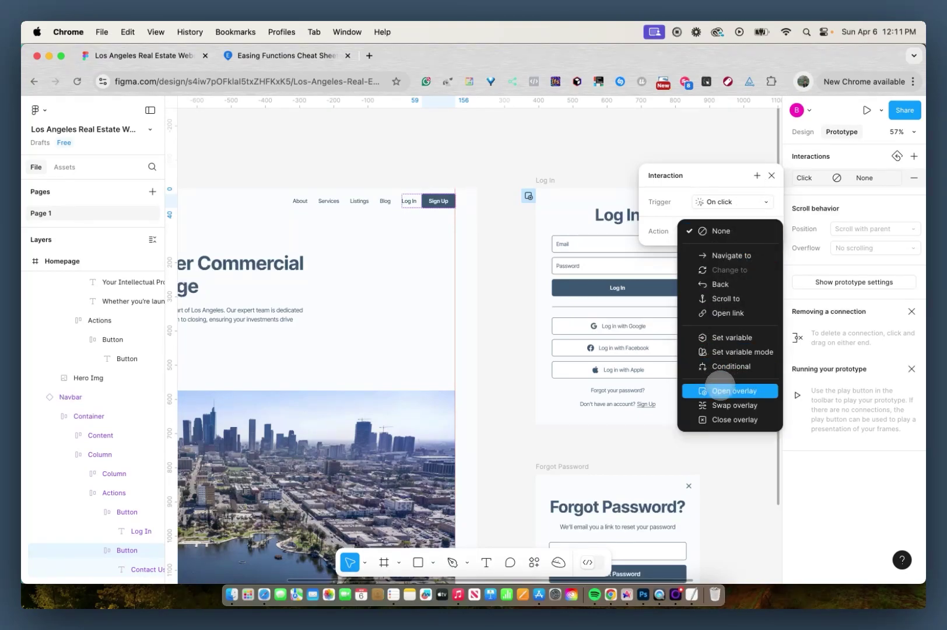
{"action": "left_click", "coordinate": [719, 388]}
{"action": "left_click", "coordinate": [729, 250]}
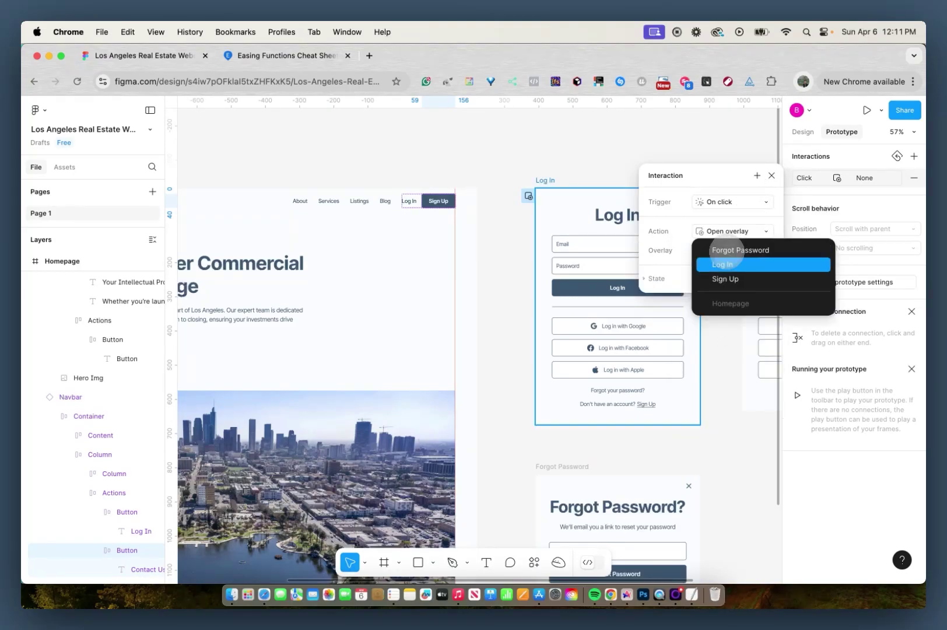
{"action": "left_click", "coordinate": [721, 275]}
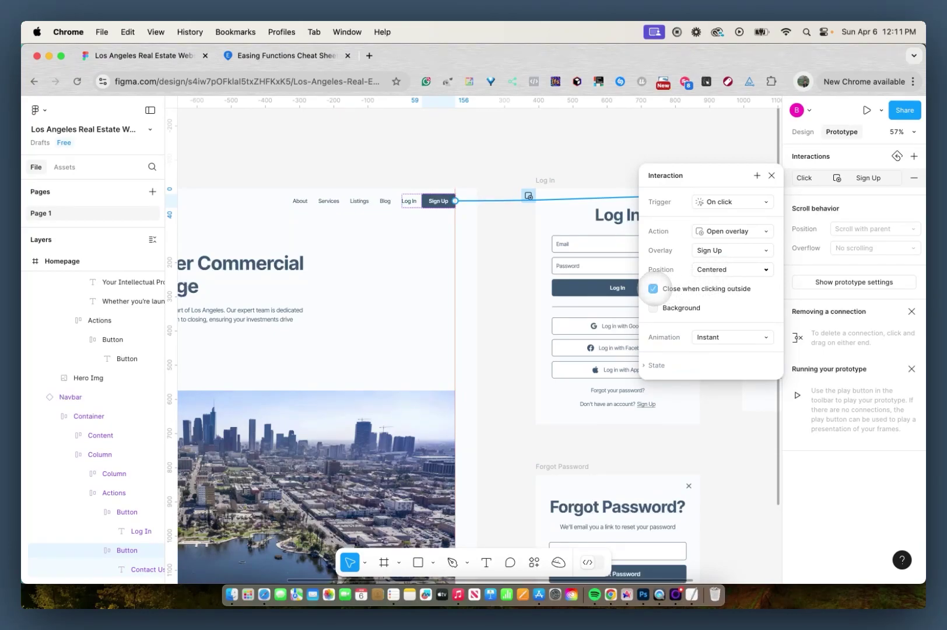
Dim the backdrop to slate 2E3841 at 75%, make the overlay move in upward, and check easeOutQuart on easings.net.
{"action": "left_click", "coordinate": [653, 307]}
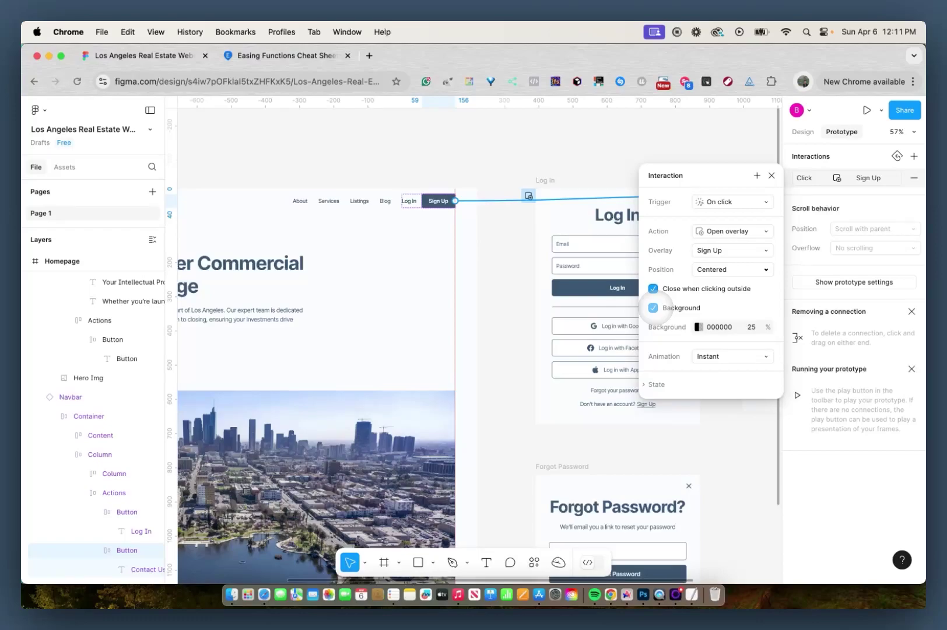
{"action": "left_click", "coordinate": [716, 326]}
{"action": "type", "text": "2E3841"}
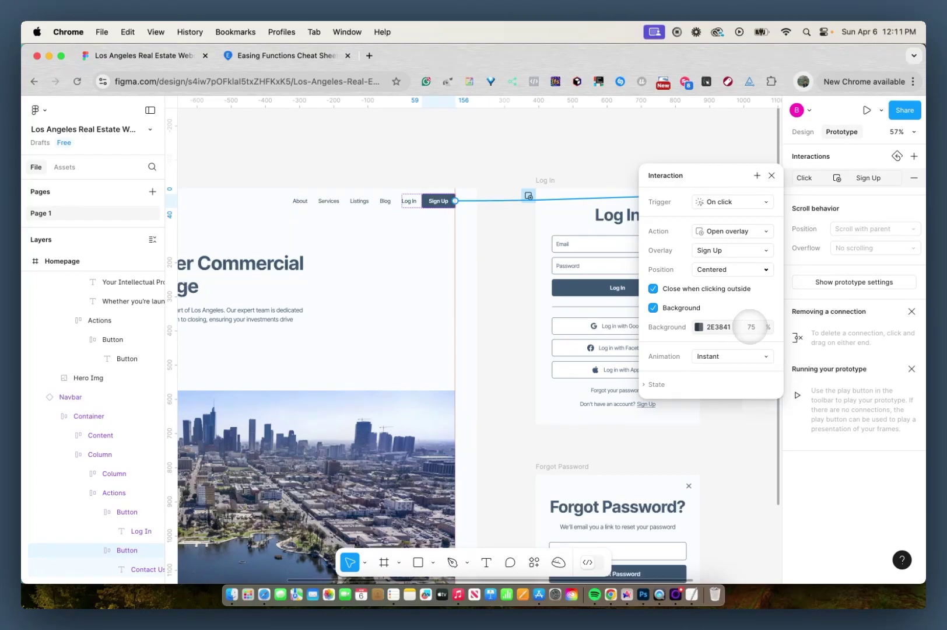
{"action": "left_click", "coordinate": [740, 354]}
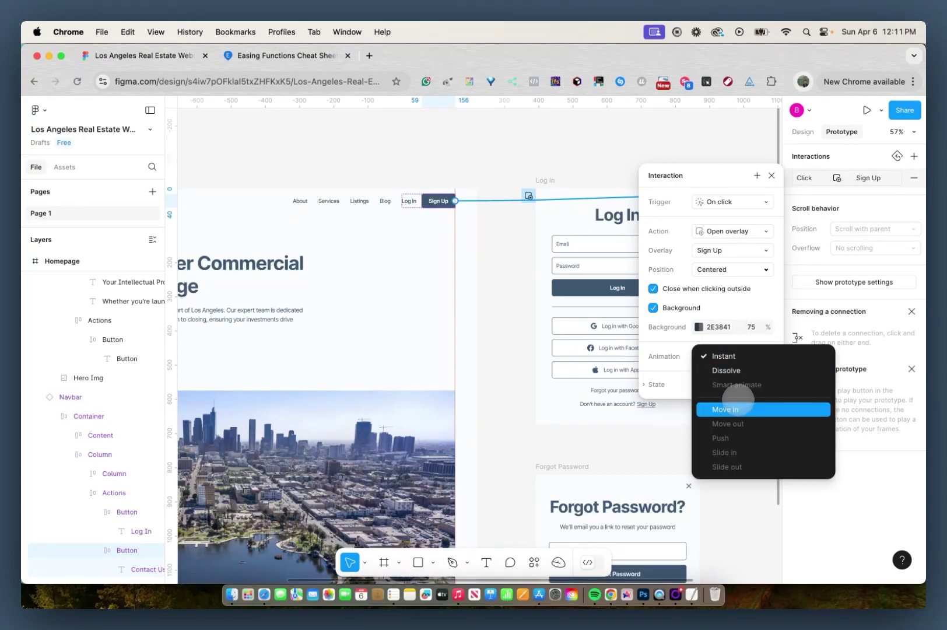
{"action": "left_click", "coordinate": [740, 403]}
{"action": "left_click", "coordinate": [763, 349]}
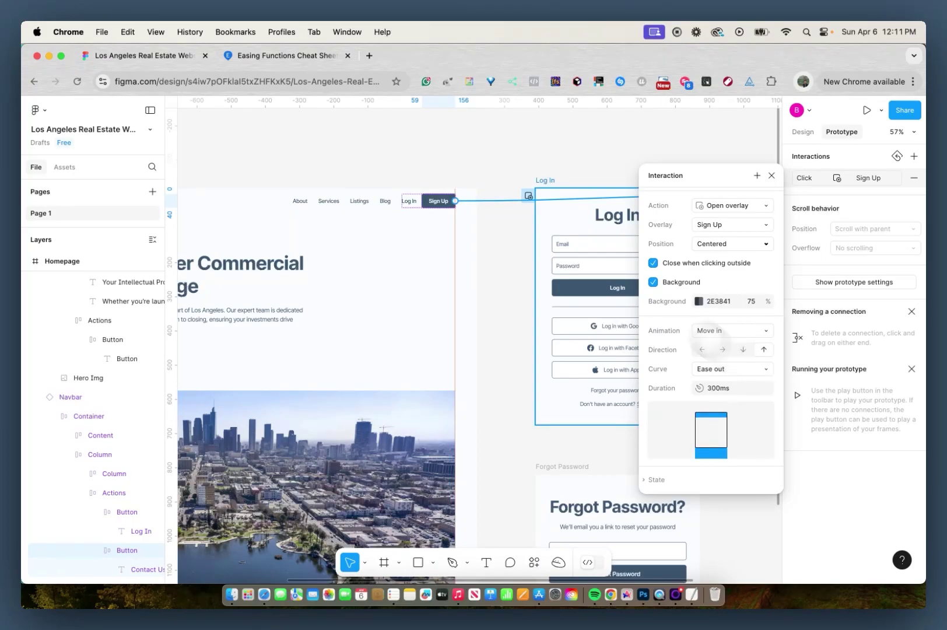
{"action": "left_click", "coordinate": [289, 58]}
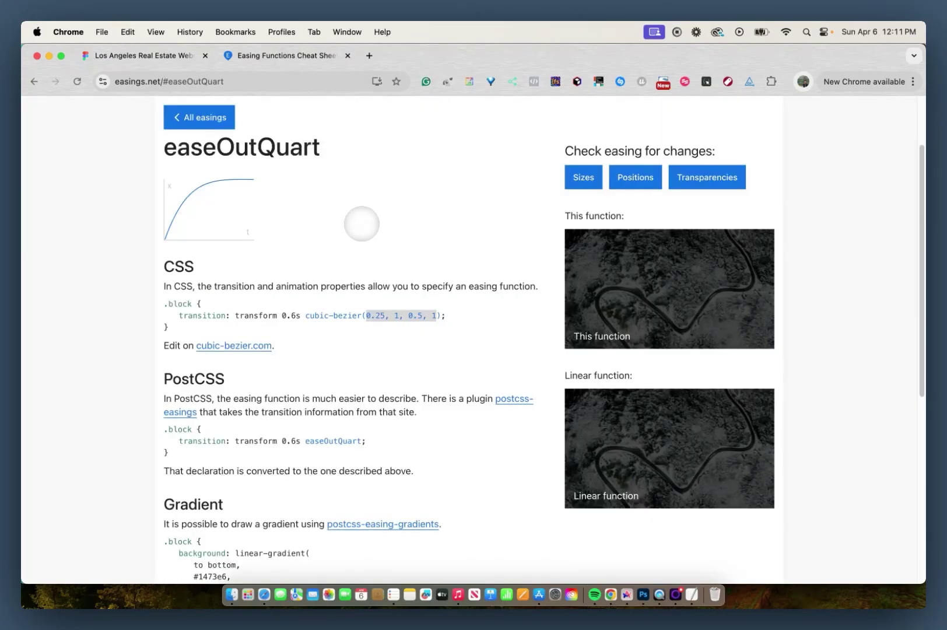
{"action": "left_click", "coordinate": [141, 55]}
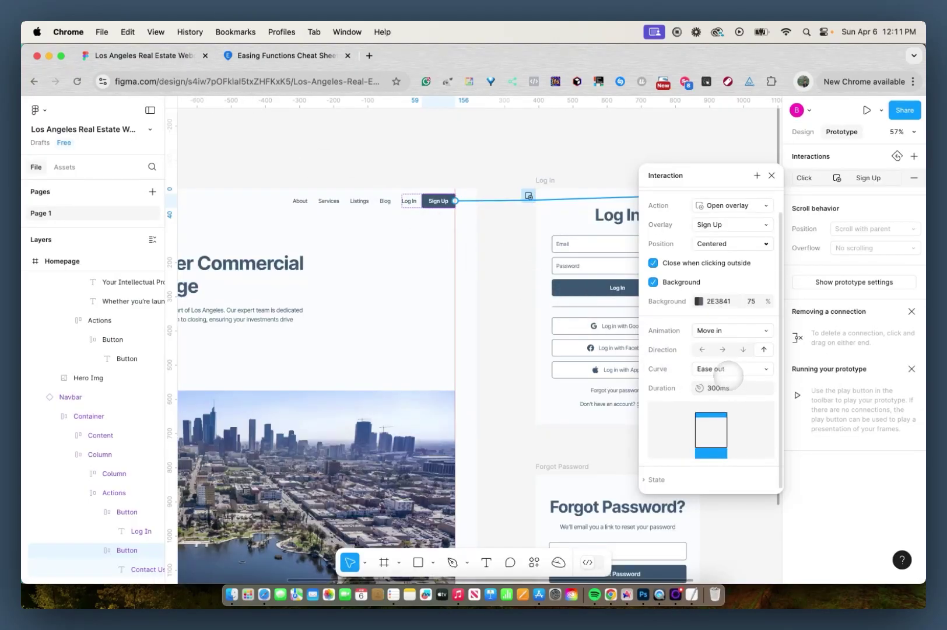
Choose Custom bezier 0.25, 1, 0.5, 1 with 800ms duration, then close the interaction popup.
{"action": "left_click", "coordinate": [727, 374]}
{"action": "left_click", "coordinate": [721, 439]}
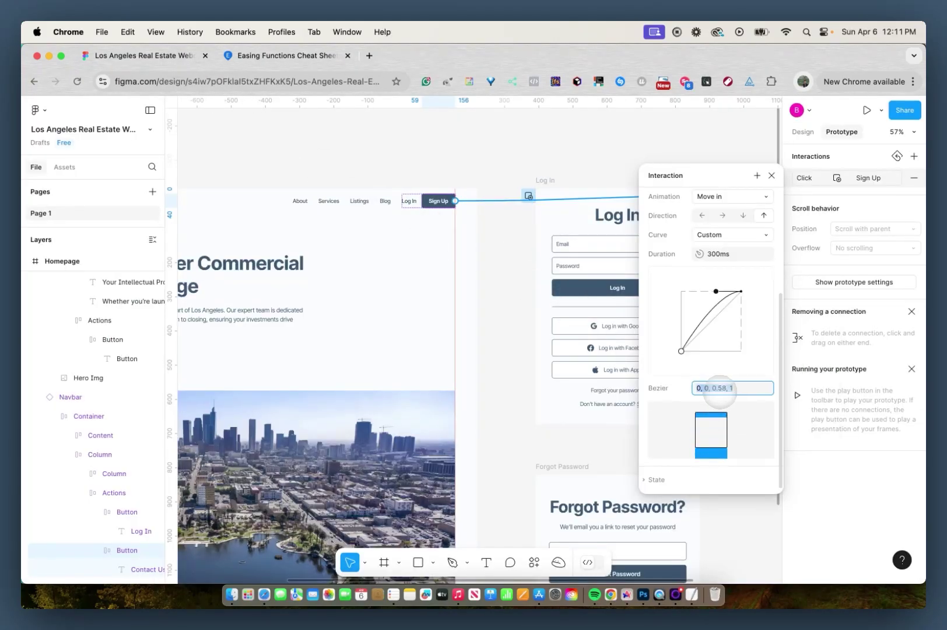
{"action": "key", "text": "Return"}
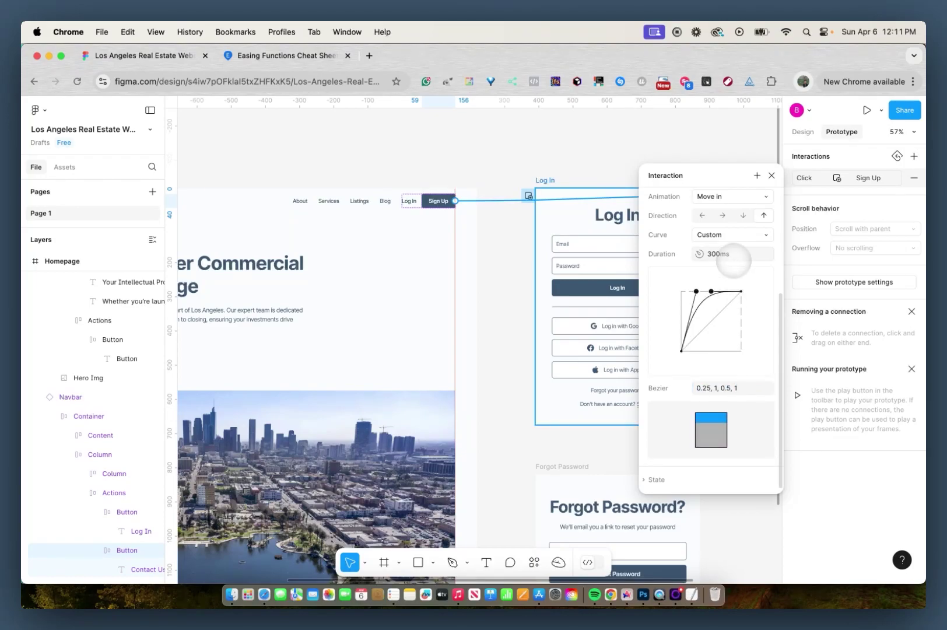
{"action": "left_click", "coordinate": [731, 251]}
{"action": "type", "text": "800"}
{"action": "key", "text": "Return"}
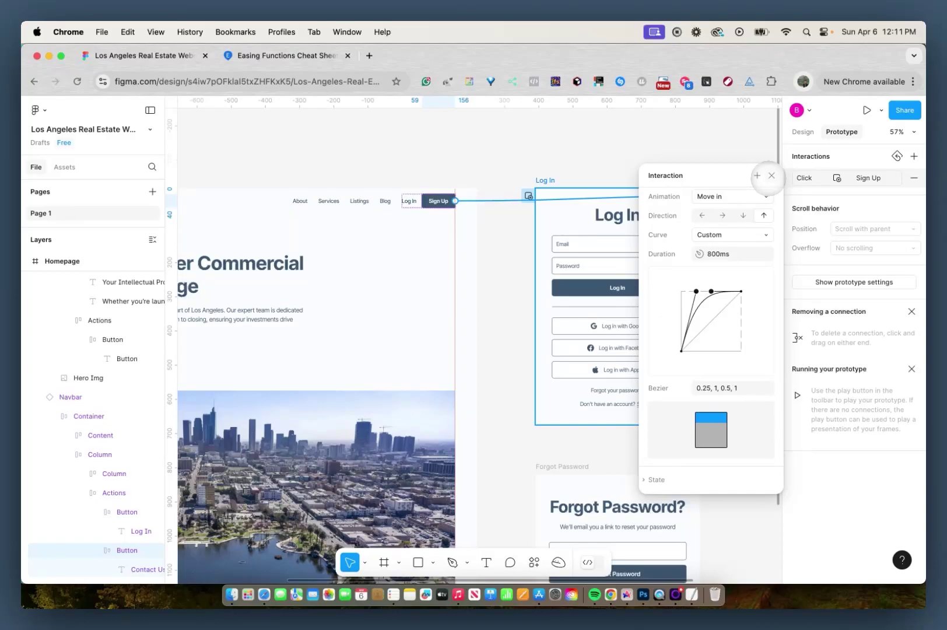
{"action": "left_click", "coordinate": [770, 176]}
{"action": "left_click", "coordinate": [726, 163]}
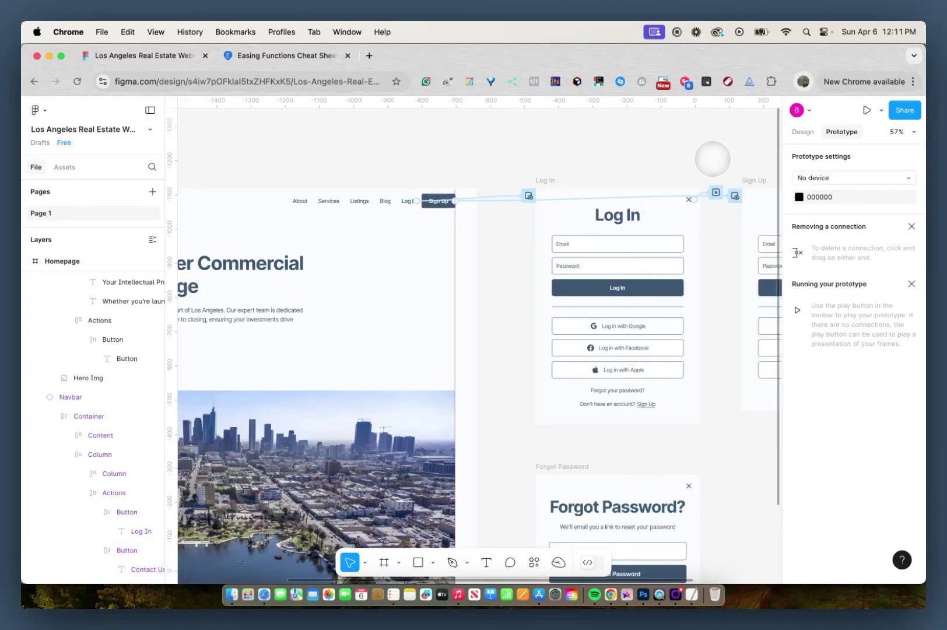
{"action": "scroll", "coordinate": [721, 163], "scroll_direction": "right", "scroll_amount": 4}
Add an on-click Close overlay interaction to the Sign Up modal's X icon, then return to Design.
{"action": "left_click", "coordinate": [620, 177]}
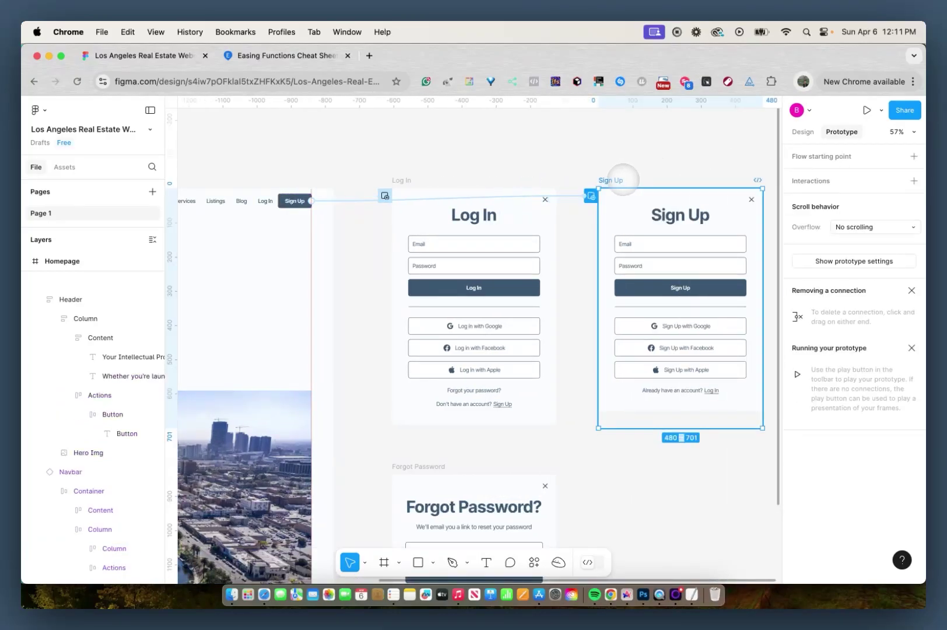
{"action": "left_click", "coordinate": [751, 199]}
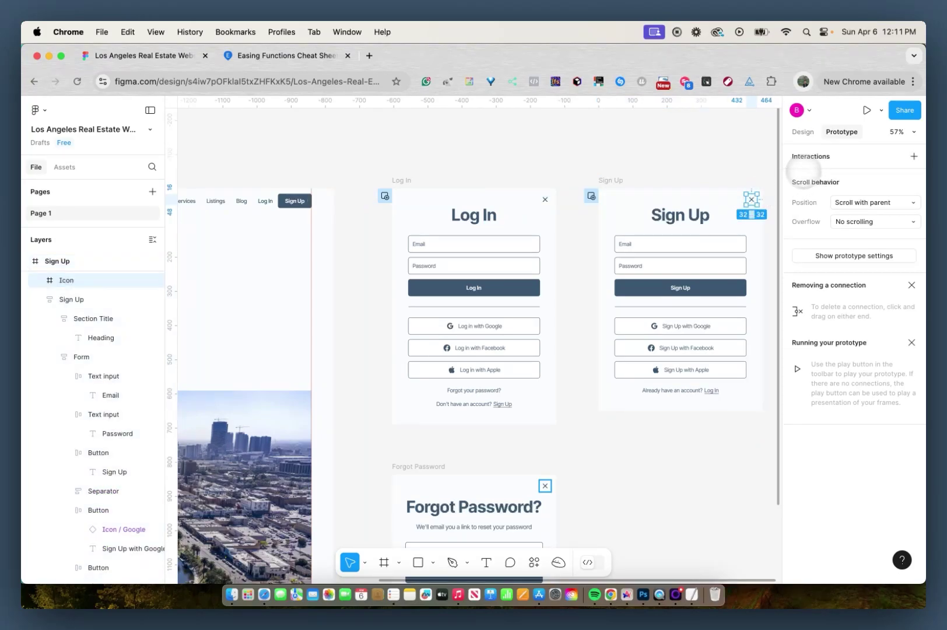
{"action": "left_click", "coordinate": [914, 155]}
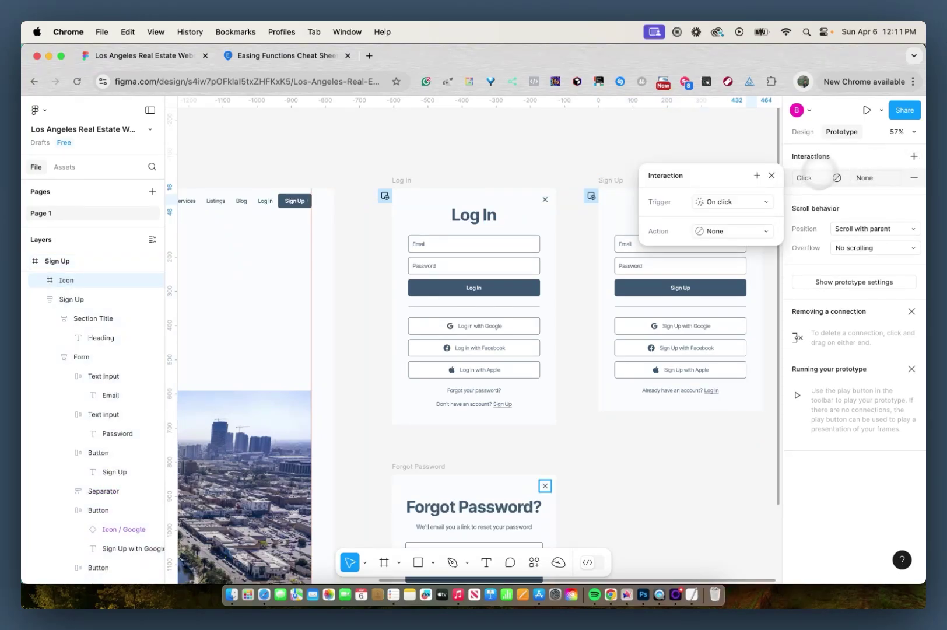
{"action": "left_click", "coordinate": [748, 229]}
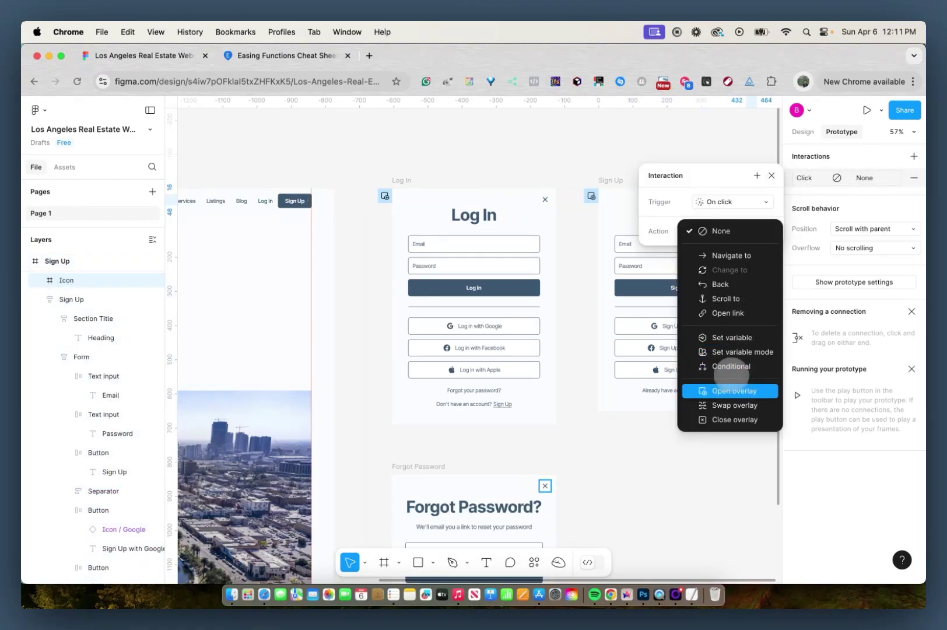
{"action": "left_click", "coordinate": [727, 418]}
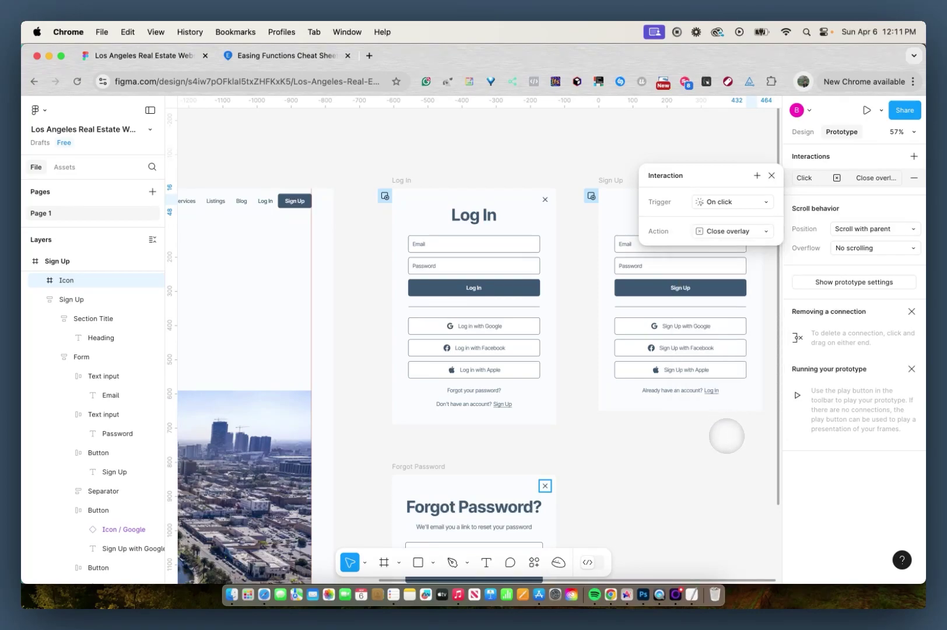
{"action": "left_click", "coordinate": [726, 436]}
{"action": "scroll", "coordinate": [727, 435], "scroll_direction": "down", "scroll_amount": 3}
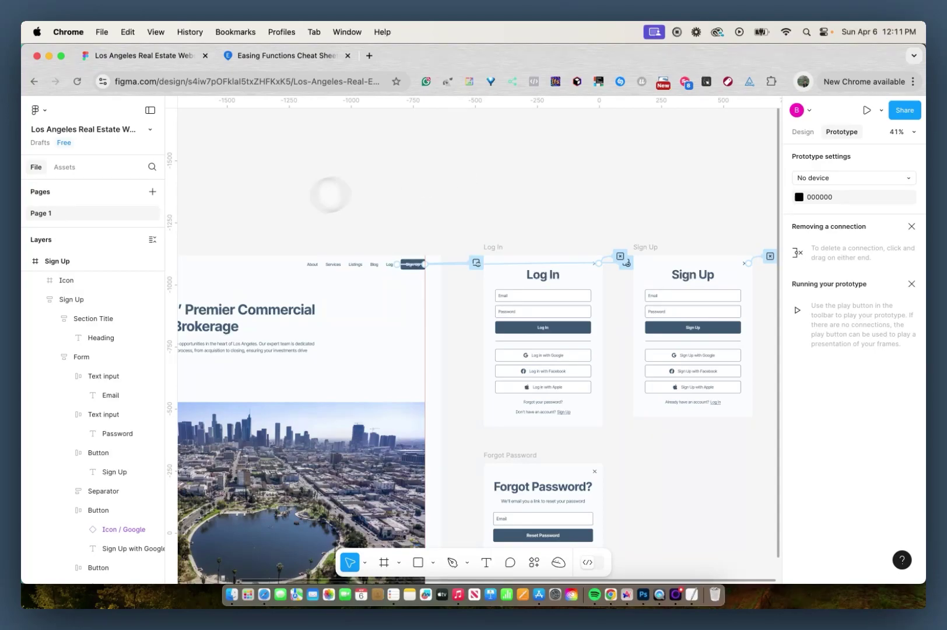
{"action": "scroll", "coordinate": [71, 259], "scroll_direction": "up", "scroll_amount": 5}
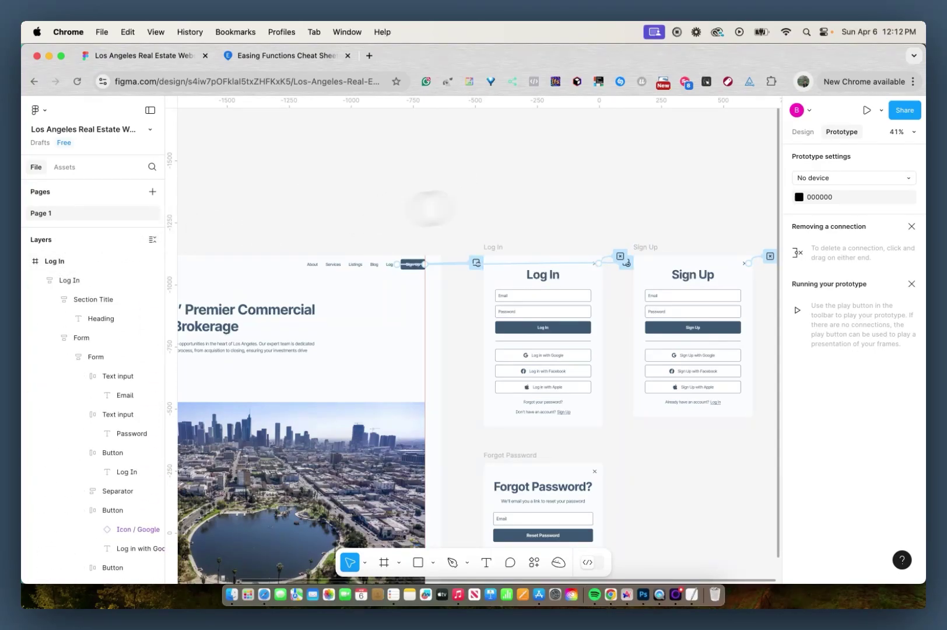
{"action": "left_click", "coordinate": [801, 131]}
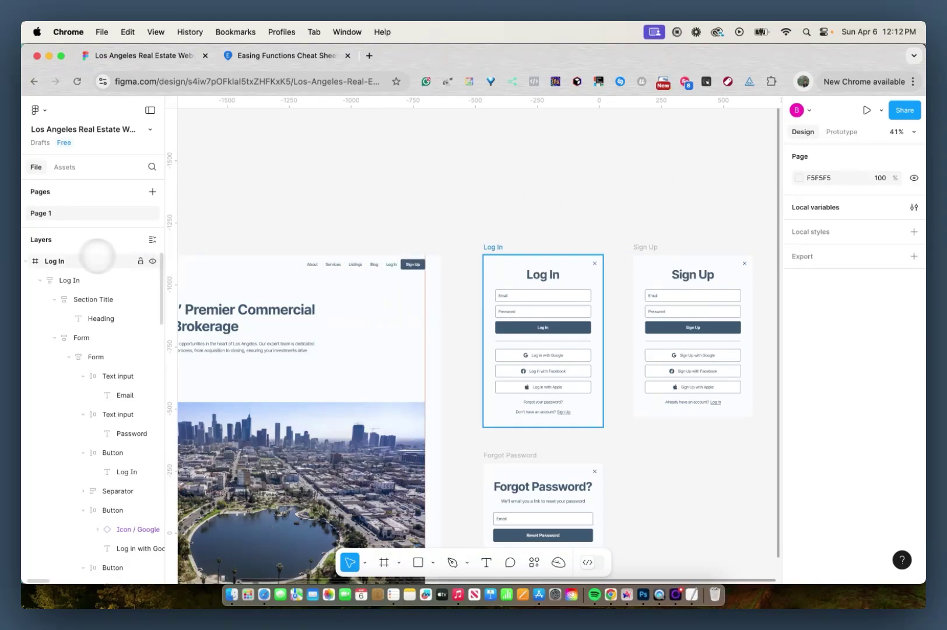
{"action": "left_click", "coordinate": [222, 272]}
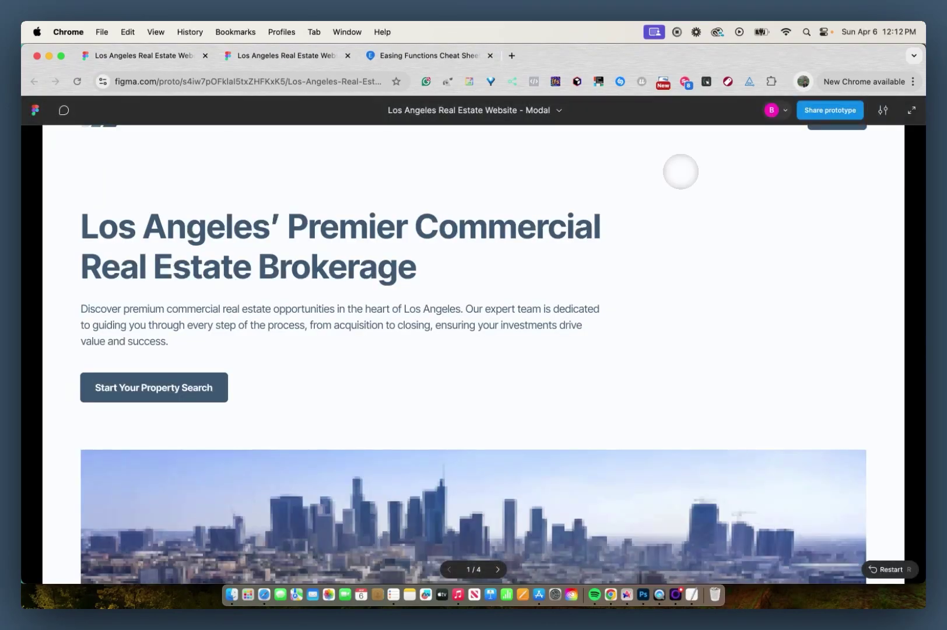
{"action": "left_click", "coordinate": [882, 110]}
{"action": "mouse_move", "coordinate": [852, 249]}
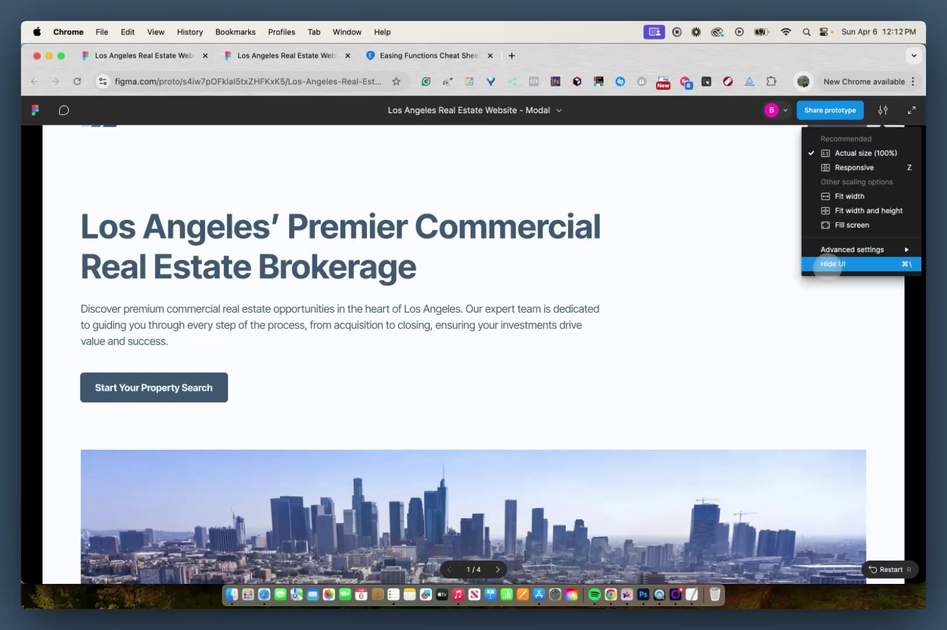
{"action": "left_click", "coordinate": [831, 264]}
{"action": "left_click", "coordinate": [784, 119]}
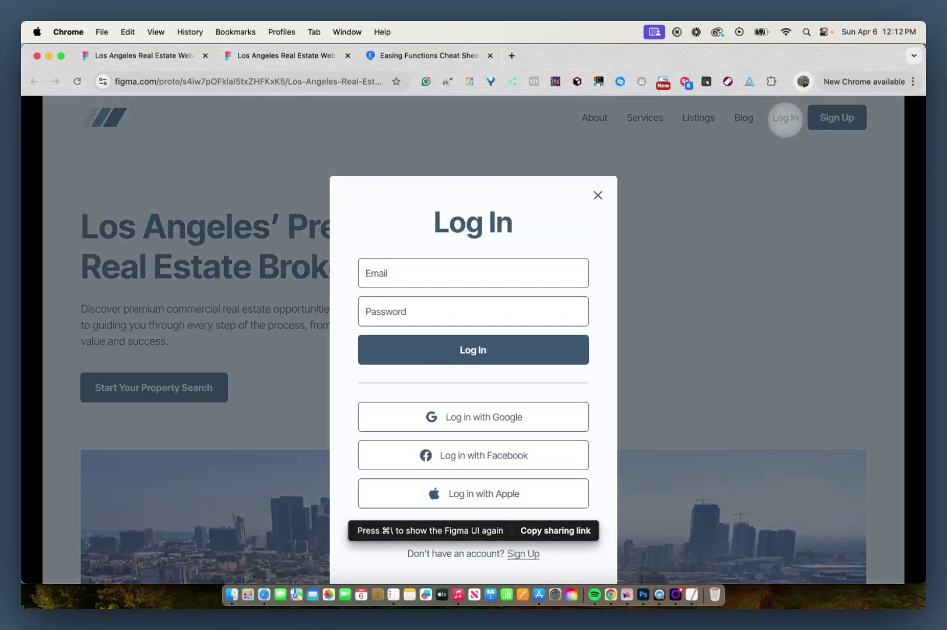
{"action": "left_click", "coordinate": [599, 154]}
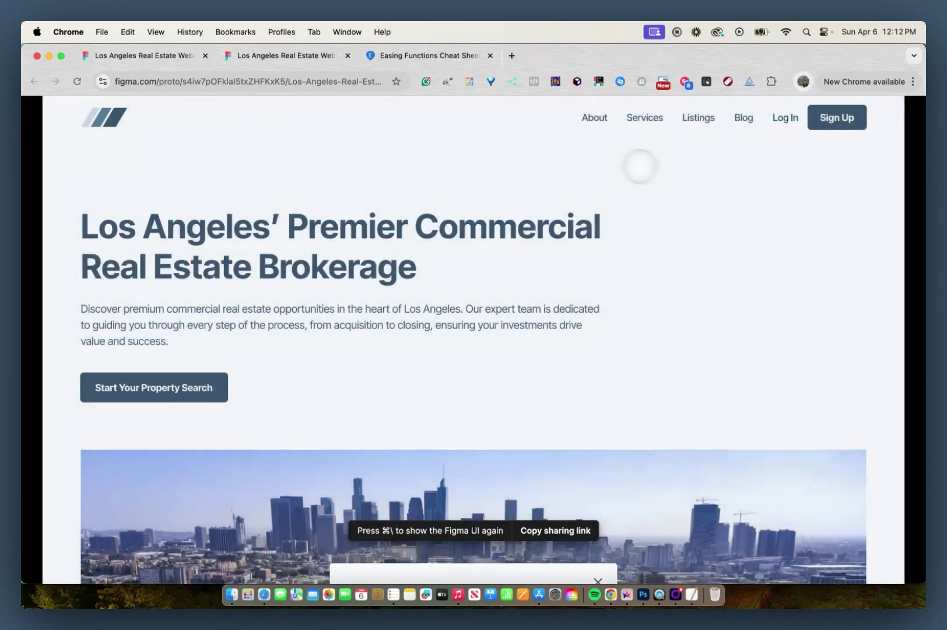
{"action": "left_click", "coordinate": [834, 118]}
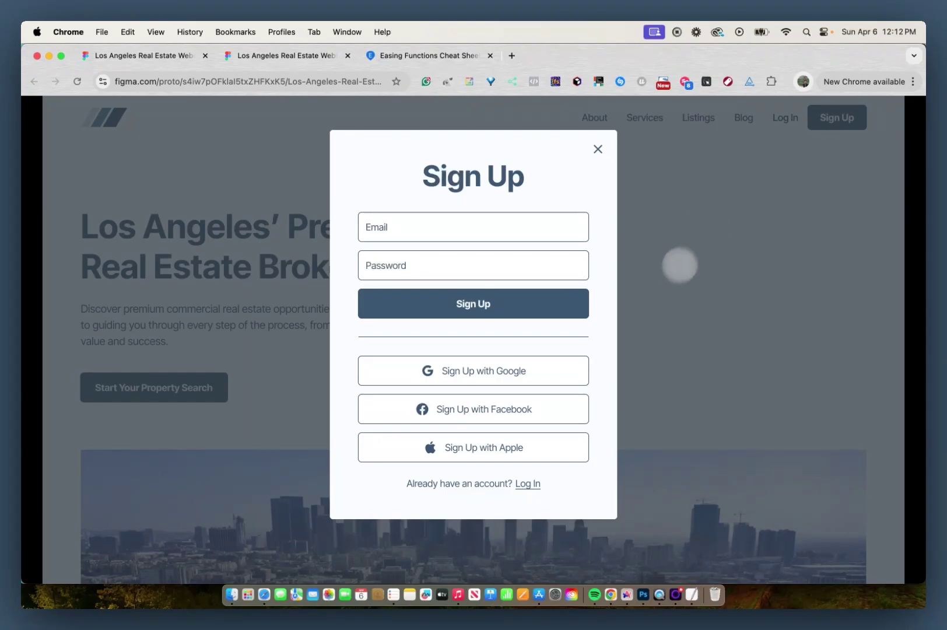
{"action": "left_click", "coordinate": [598, 151]}
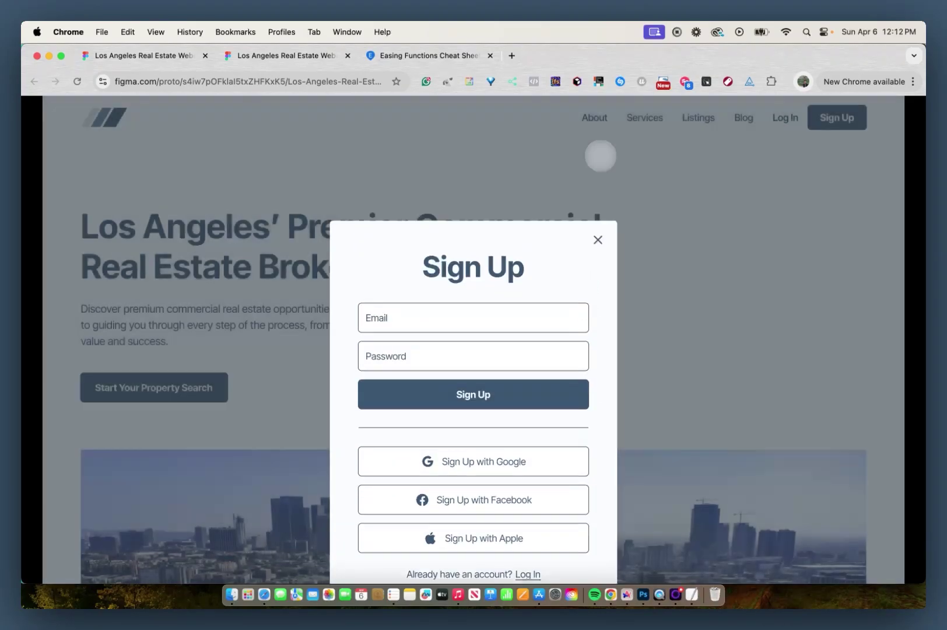
{"action": "left_click", "coordinate": [736, 132]}
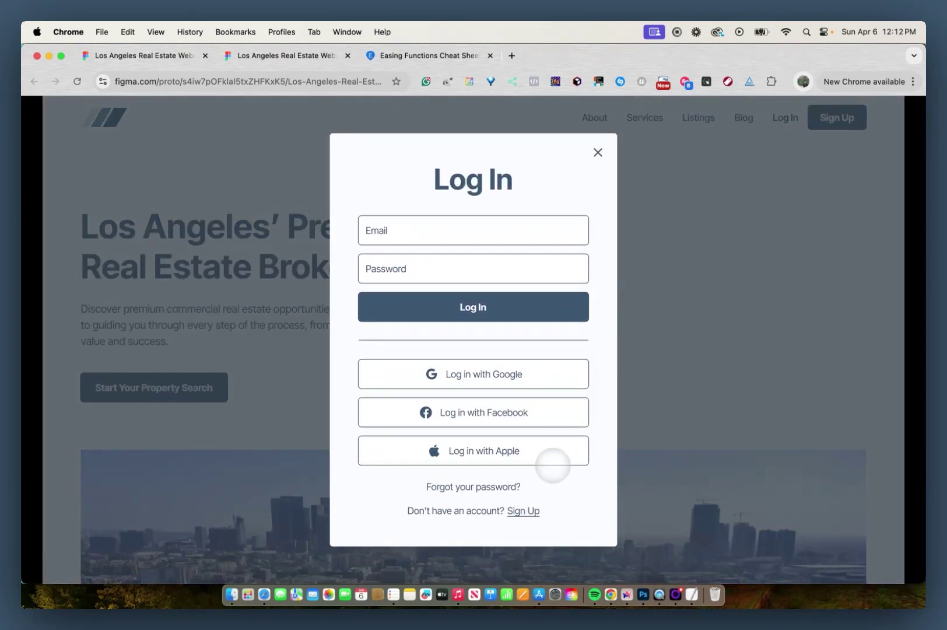
{"action": "left_click", "coordinate": [598, 152]}
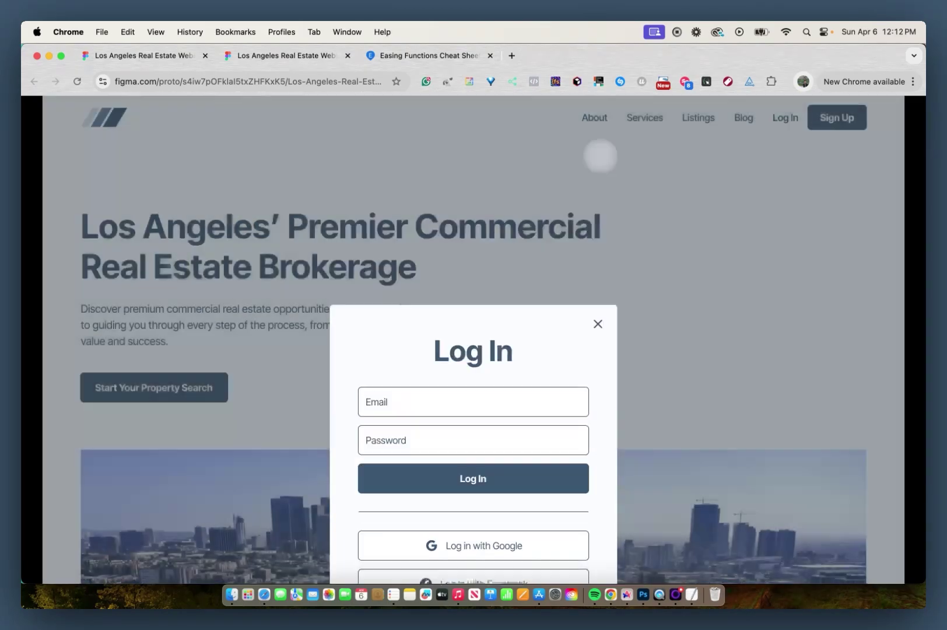
{"action": "left_click", "coordinate": [348, 55]}
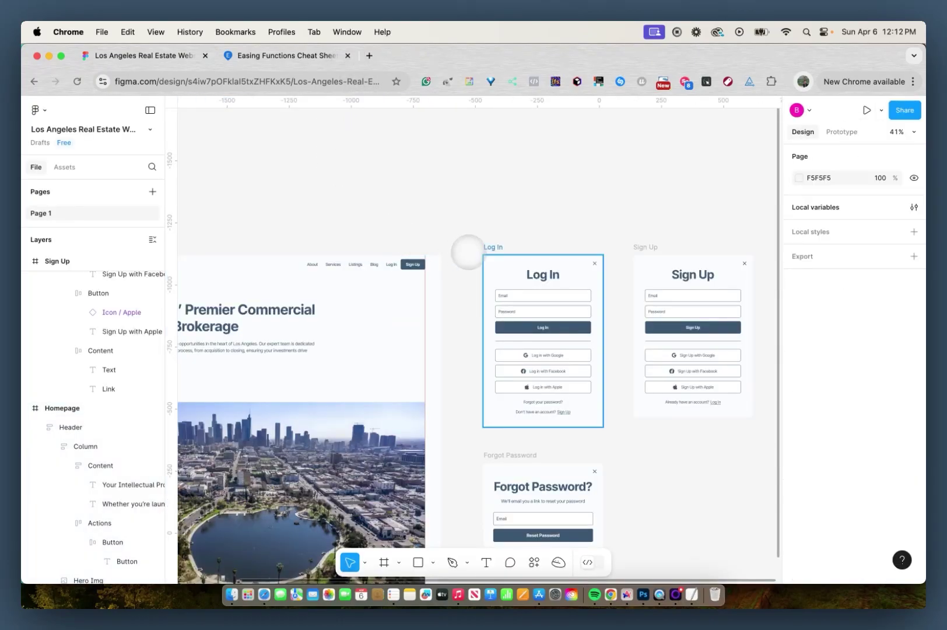
Select the Sign Up link text inside the Log In modal.
{"action": "left_click", "coordinate": [491, 248]}
{"action": "scroll", "coordinate": [577, 408], "scroll_direction": "up", "scroll_amount": 5}
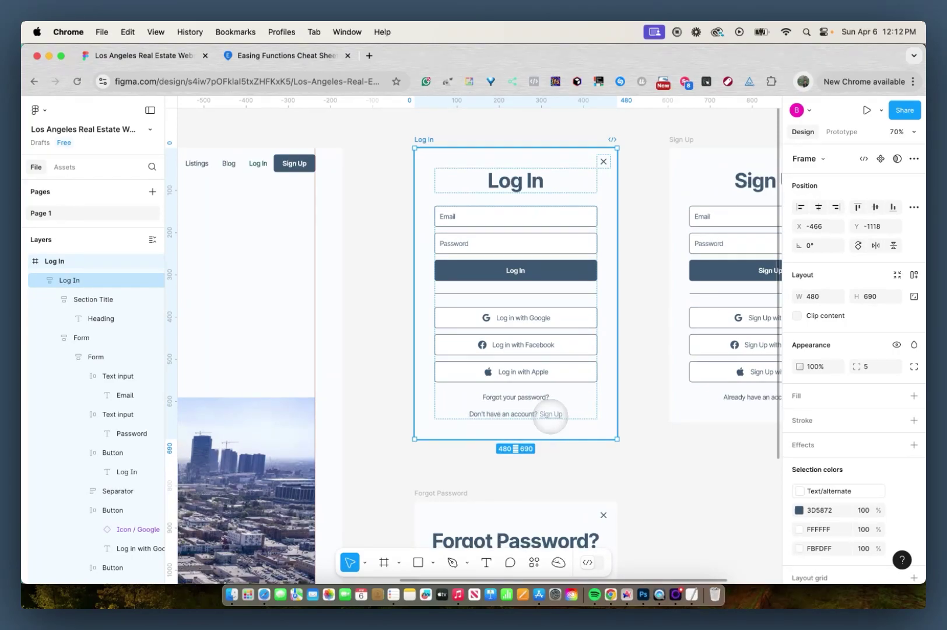
{"action": "double_click", "coordinate": [550, 415]}
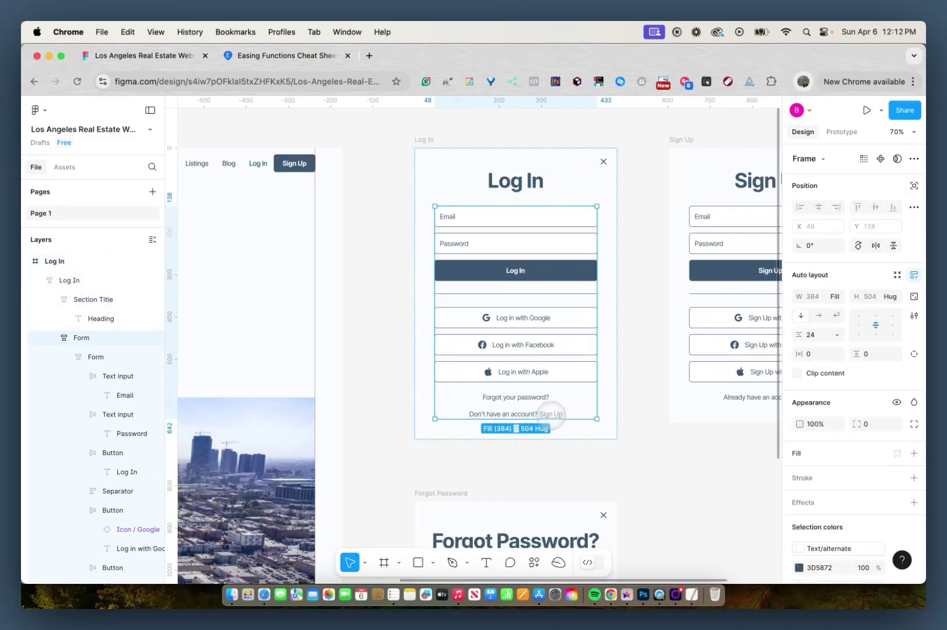
{"action": "double_click", "coordinate": [550, 415]}
{"action": "key", "text": "Escape"}
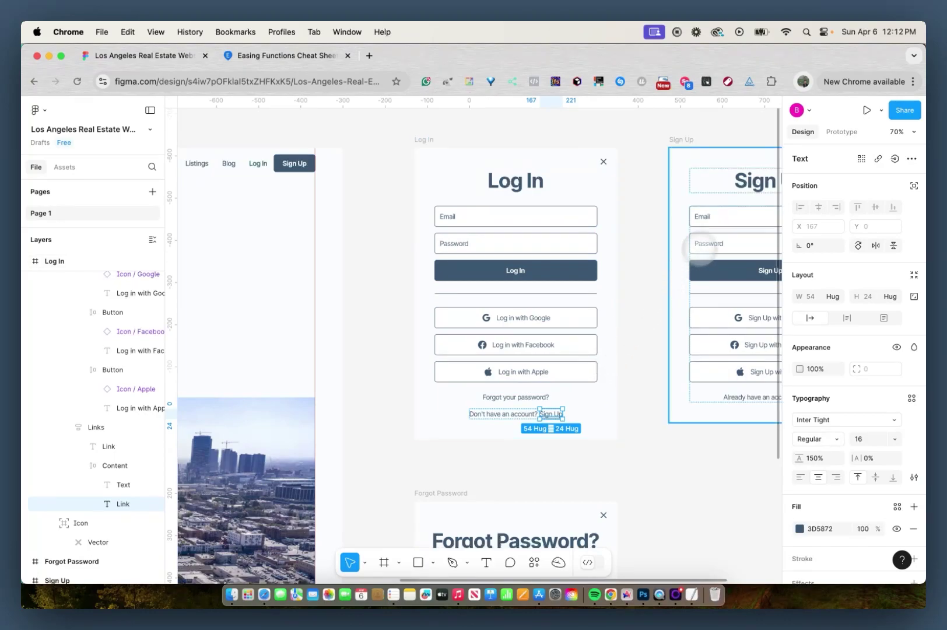
Give the Sign Up link an On click Swap overlay to Sign Up with Smart animate.
{"action": "left_click", "coordinate": [840, 132]}
{"action": "left_click", "coordinate": [913, 157]}
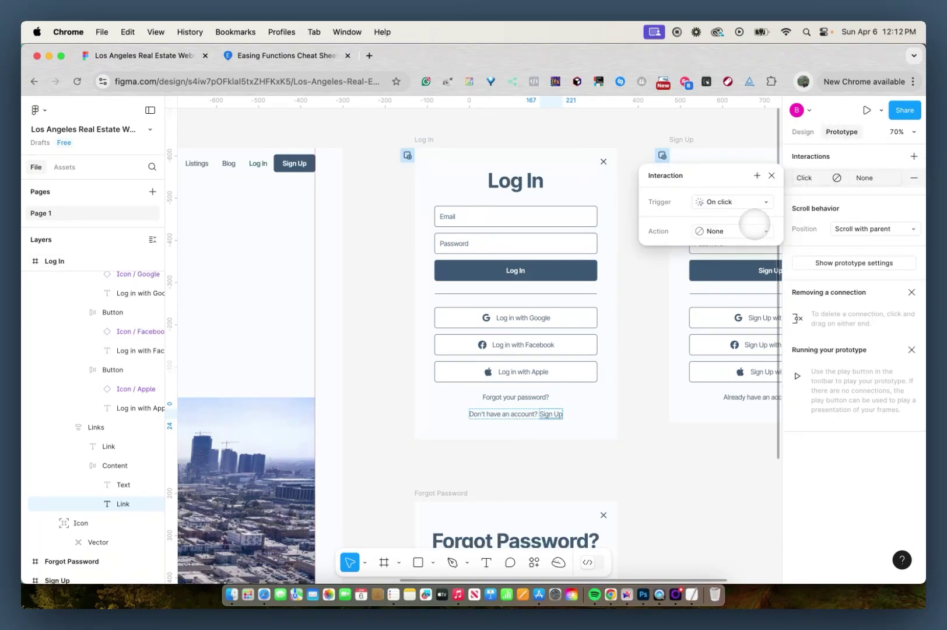
{"action": "left_click", "coordinate": [754, 224]}
{"action": "left_click", "coordinate": [733, 404]}
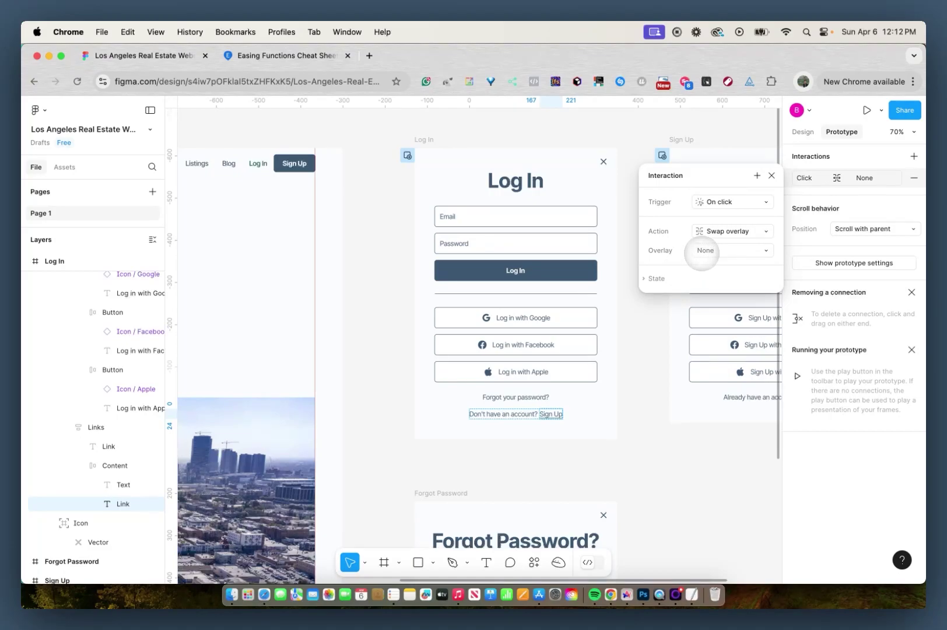
{"action": "left_click", "coordinate": [705, 250]}
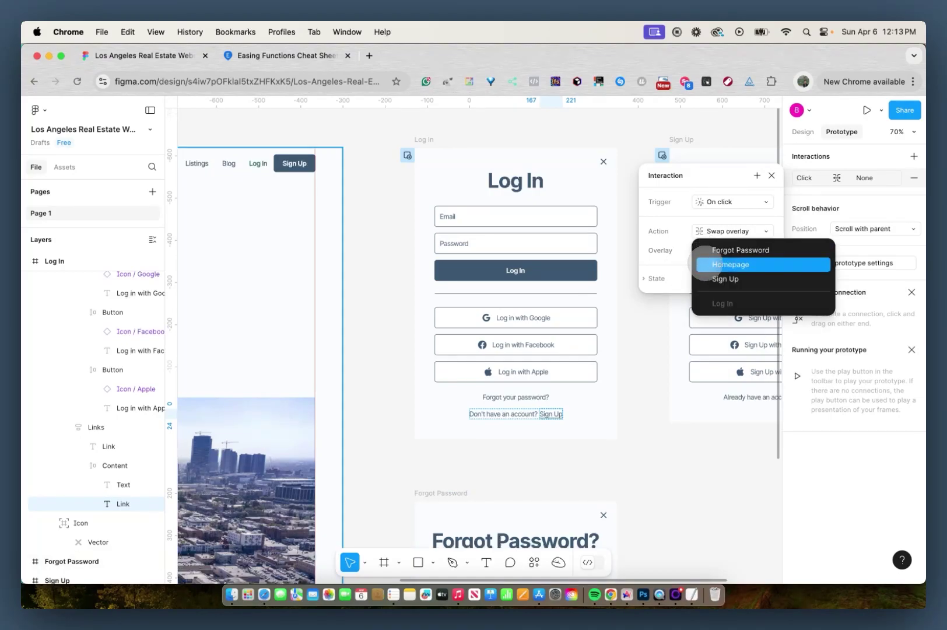
{"action": "left_click", "coordinate": [708, 278]}
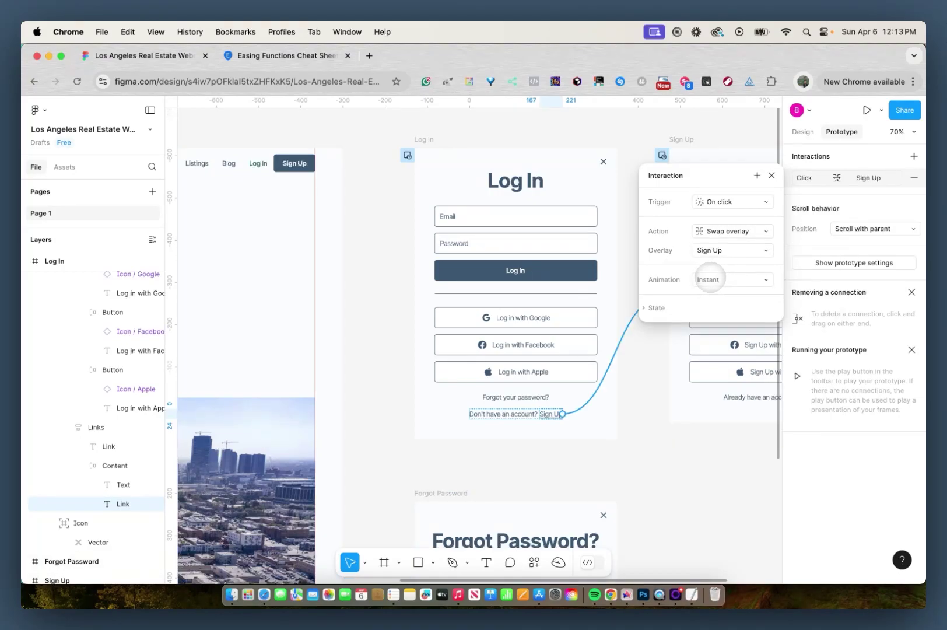
{"action": "left_click", "coordinate": [709, 279]}
{"action": "left_click", "coordinate": [714, 304]}
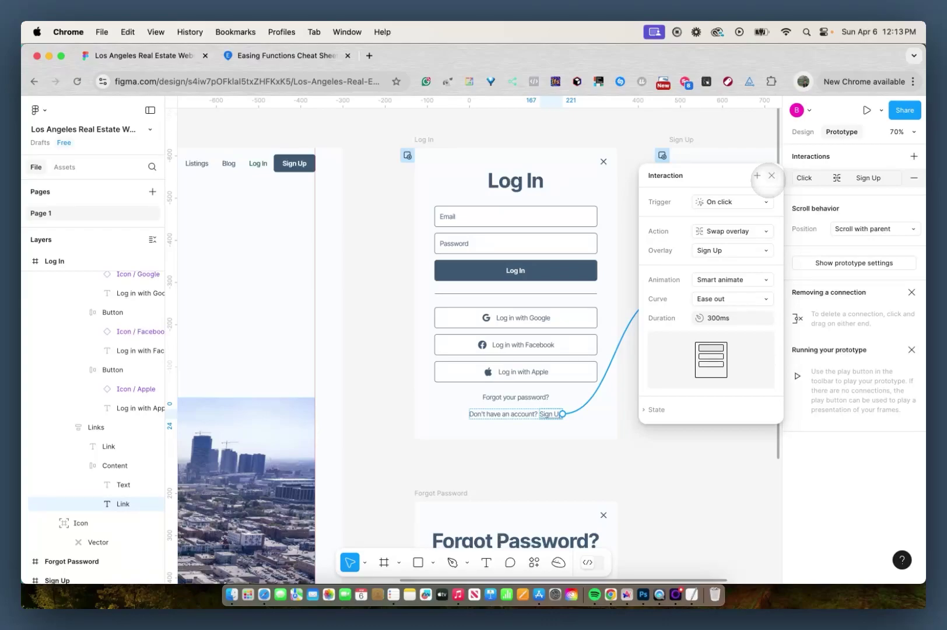
{"action": "left_click", "coordinate": [770, 175]}
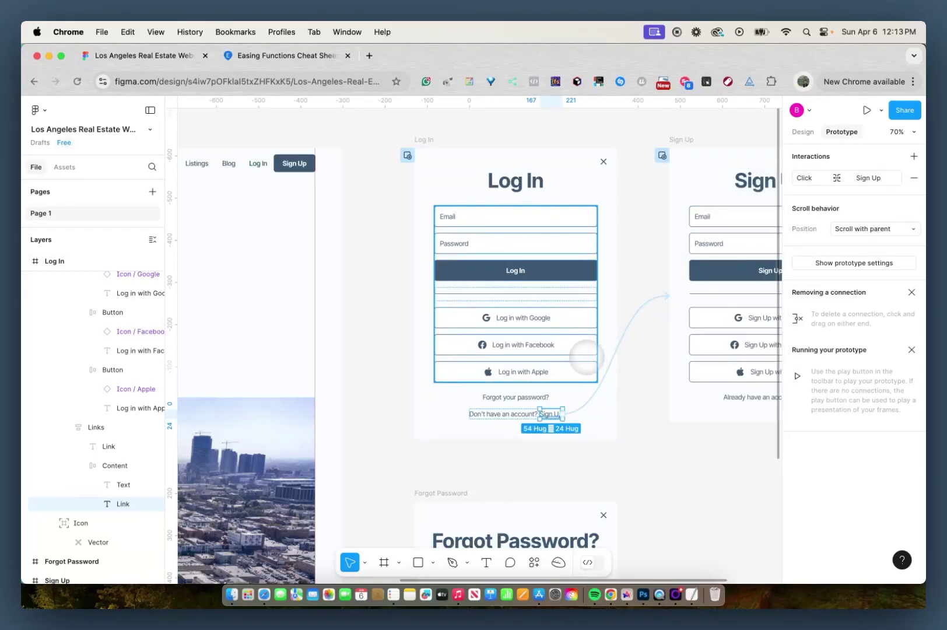
Give the Forgot your password? link a Swap overlay to Forgot Password with Smart animate.
{"action": "left_click", "coordinate": [534, 395]}
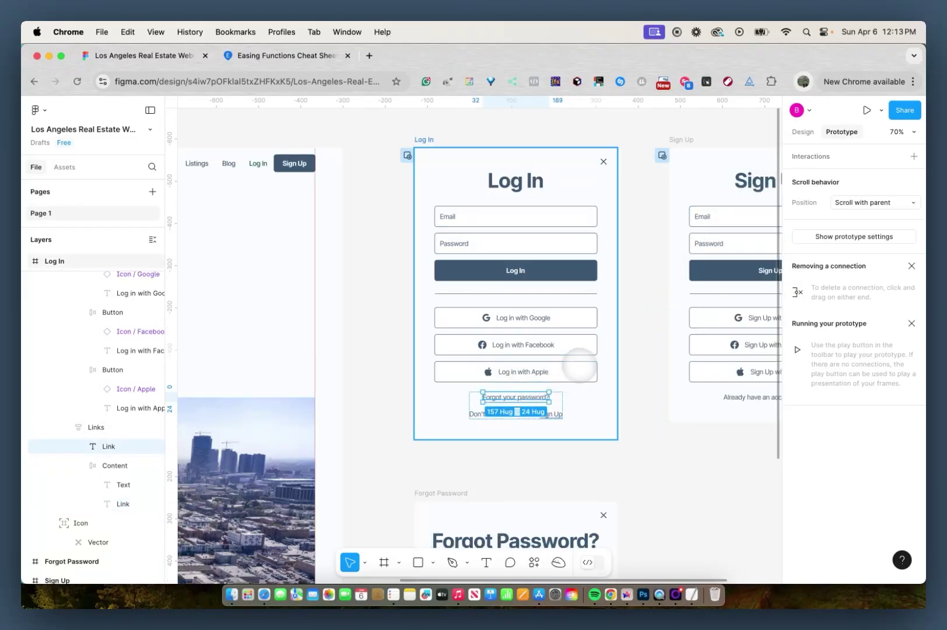
{"action": "left_click", "coordinate": [914, 156]}
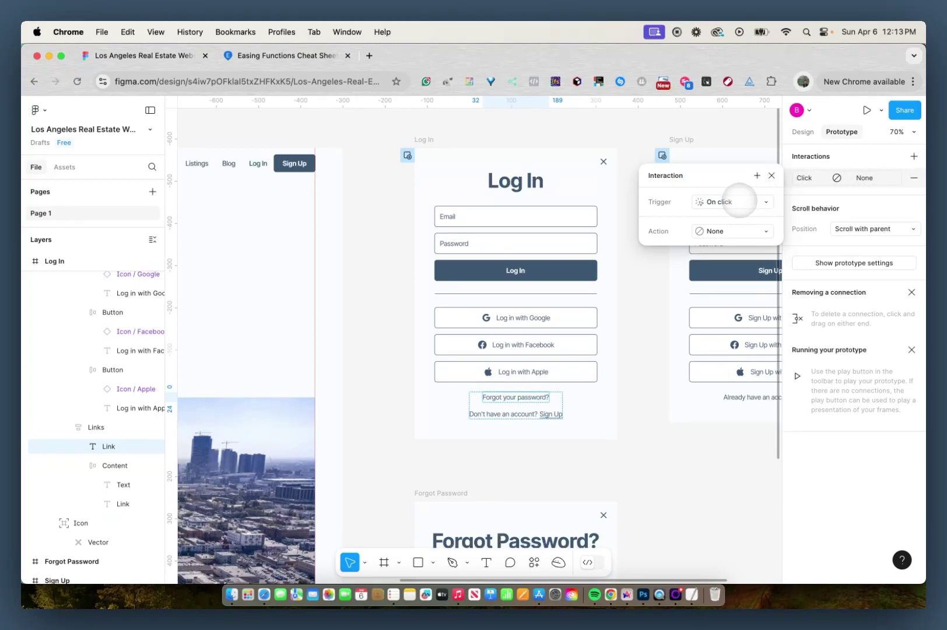
{"action": "left_click", "coordinate": [731, 229]}
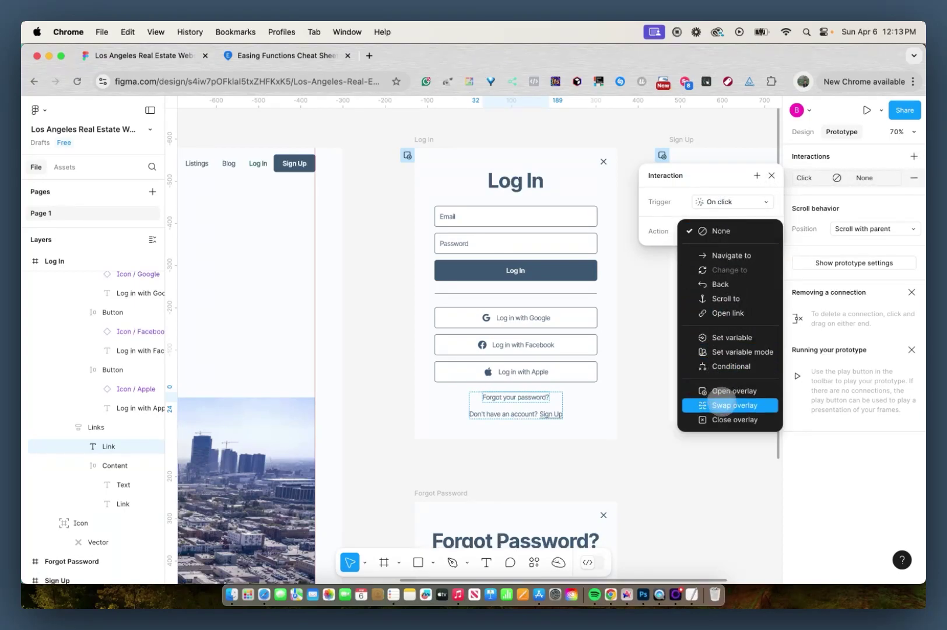
{"action": "left_click", "coordinate": [734, 405]}
{"action": "left_click", "coordinate": [724, 250]}
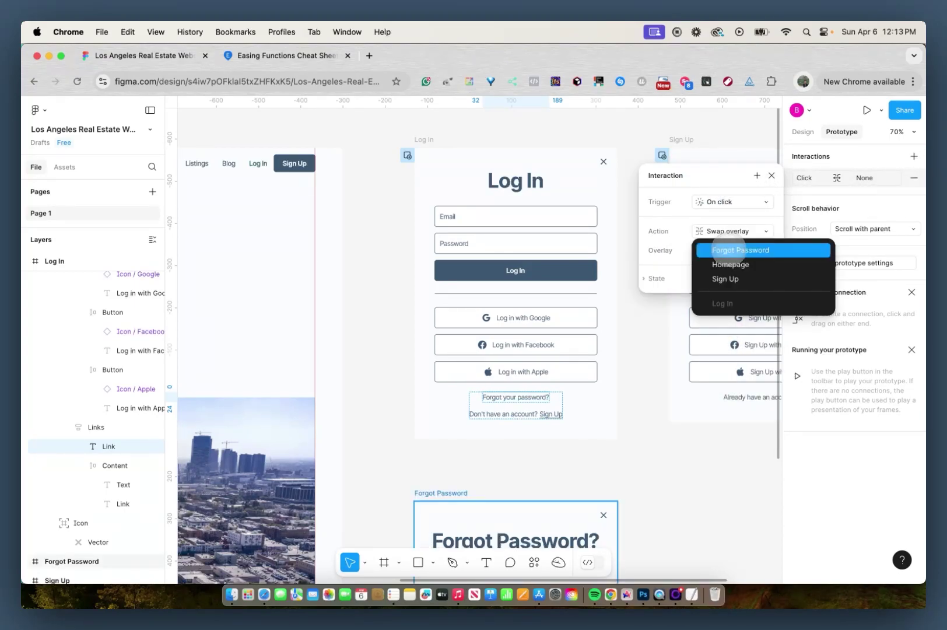
{"action": "left_click", "coordinate": [729, 249]}
{"action": "left_click", "coordinate": [725, 278]}
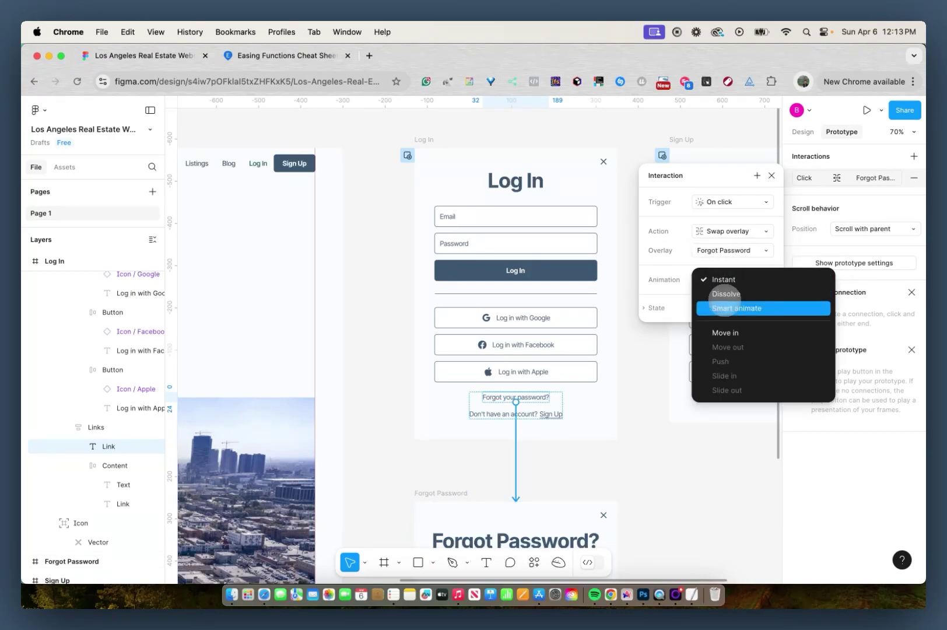
{"action": "left_click", "coordinate": [724, 307]}
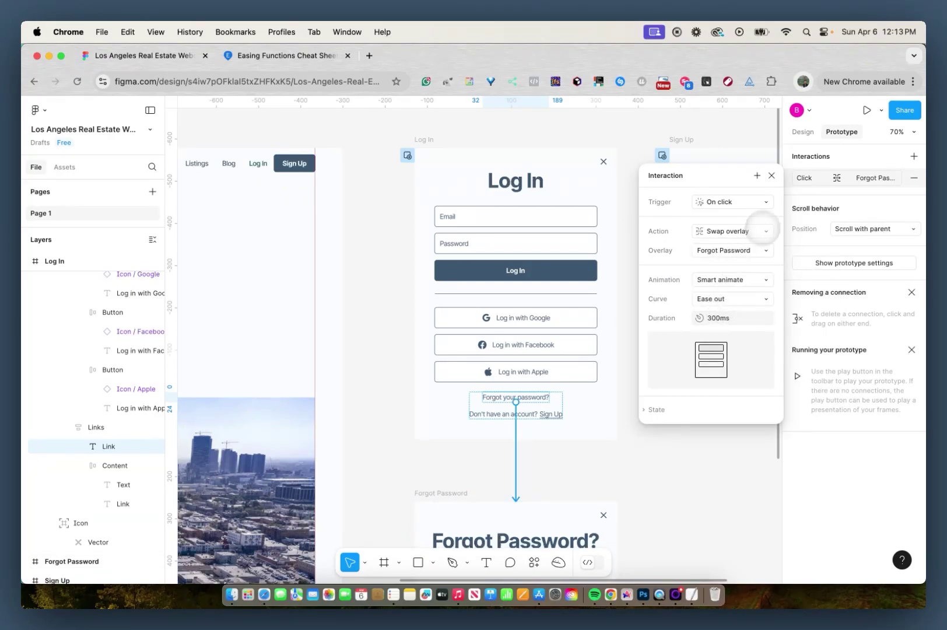
{"action": "left_click", "coordinate": [771, 176]}
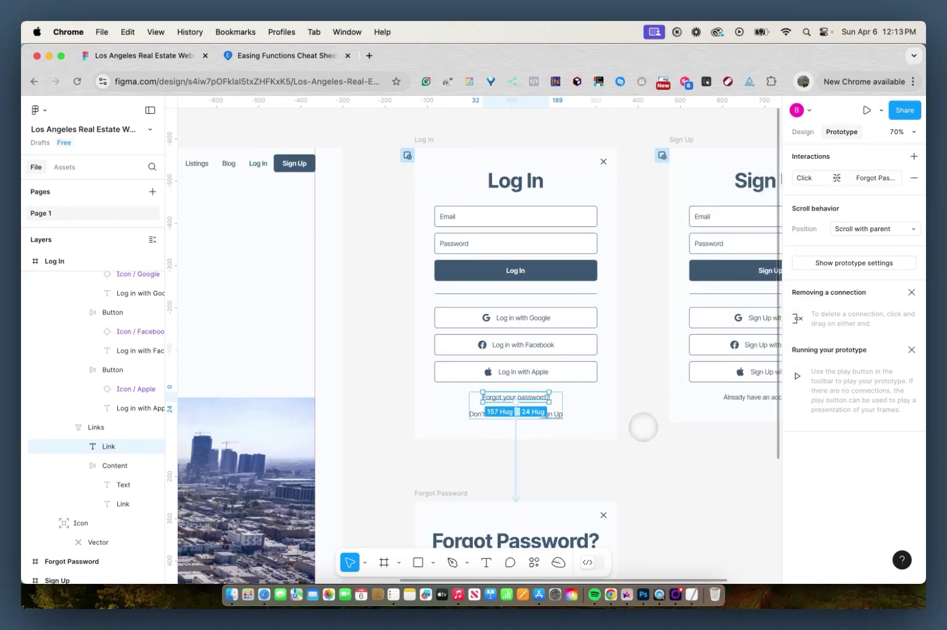
Give the Sign Up modal's Log In link a Swap overlay to Log In with Smart animate.
{"action": "left_click", "coordinate": [644, 427]}
{"action": "scroll", "coordinate": [642, 429], "scroll_direction": "right", "scroll_amount": 5}
{"action": "scroll", "coordinate": [641, 429], "scroll_direction": "right", "scroll_amount": 2}
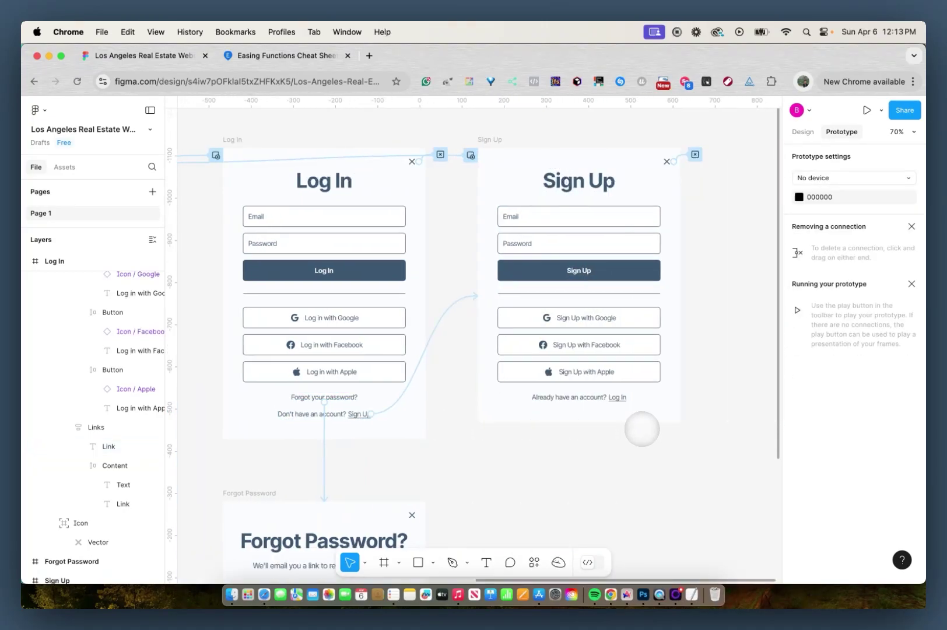
{"action": "left_click", "coordinate": [617, 398]}
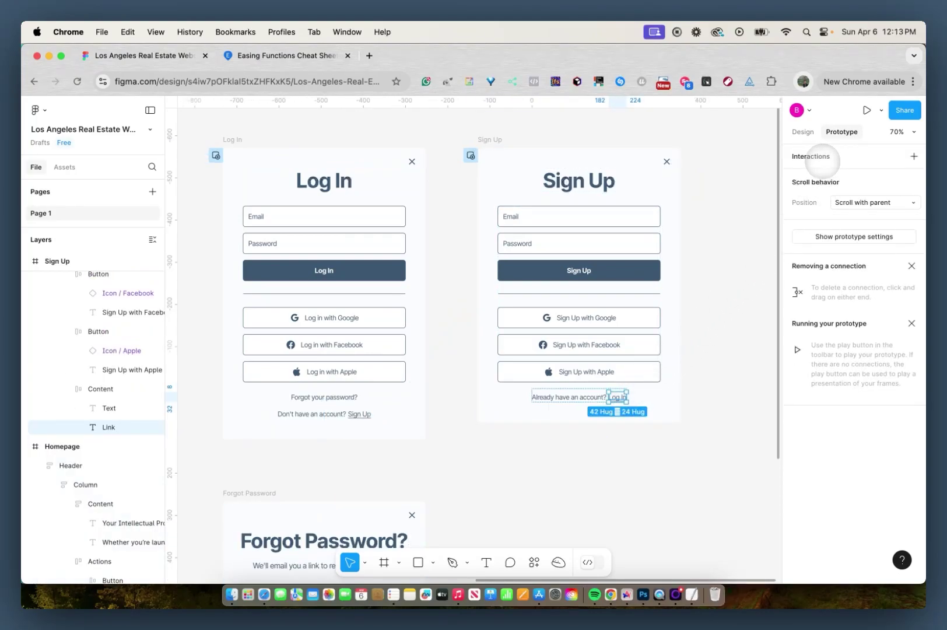
{"action": "left_click", "coordinate": [914, 156]}
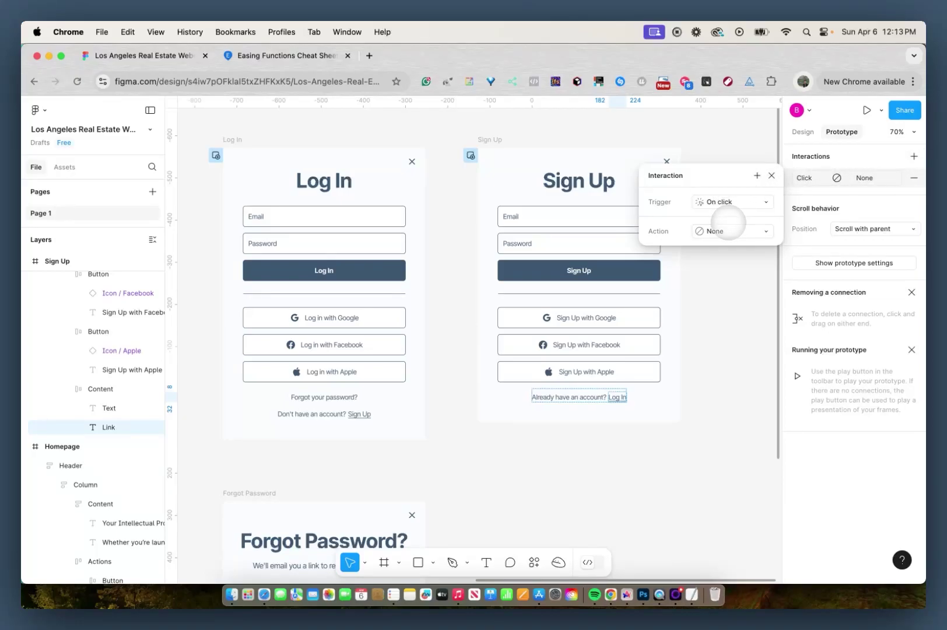
{"action": "left_click", "coordinate": [729, 222]}
{"action": "left_click", "coordinate": [718, 403]}
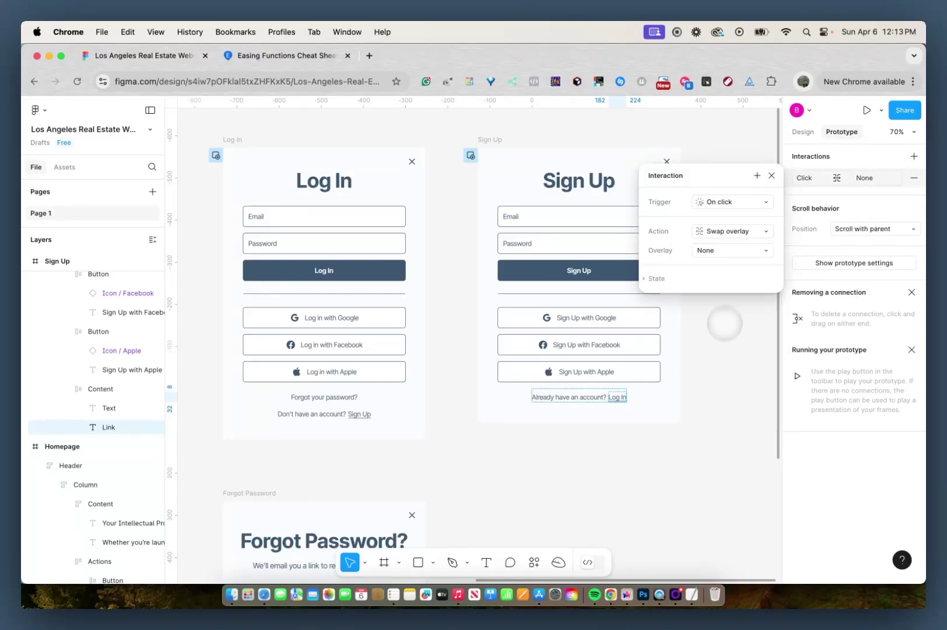
{"action": "left_click", "coordinate": [724, 250]}
{"action": "left_click", "coordinate": [726, 278]}
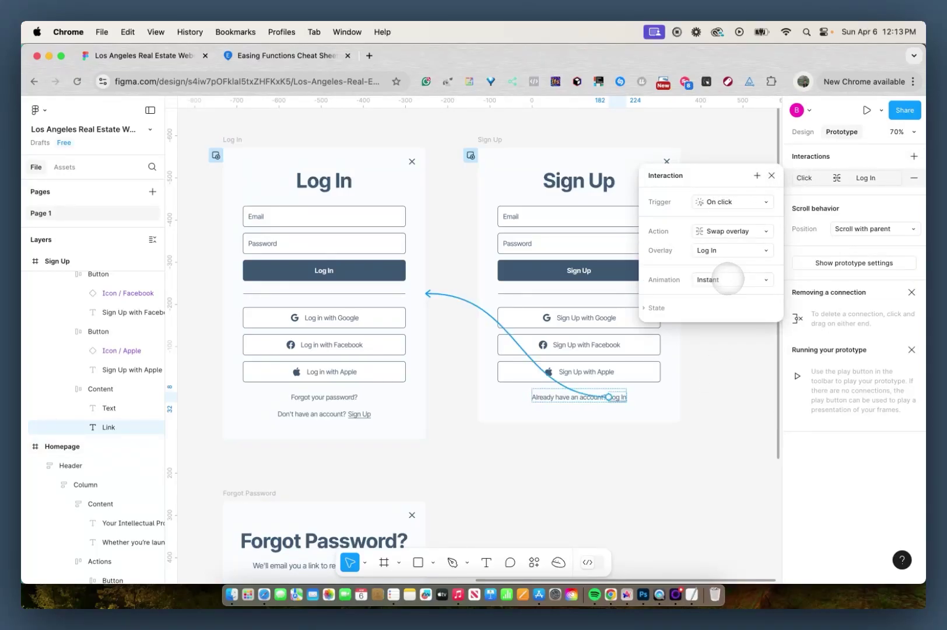
{"action": "left_click", "coordinate": [727, 279]}
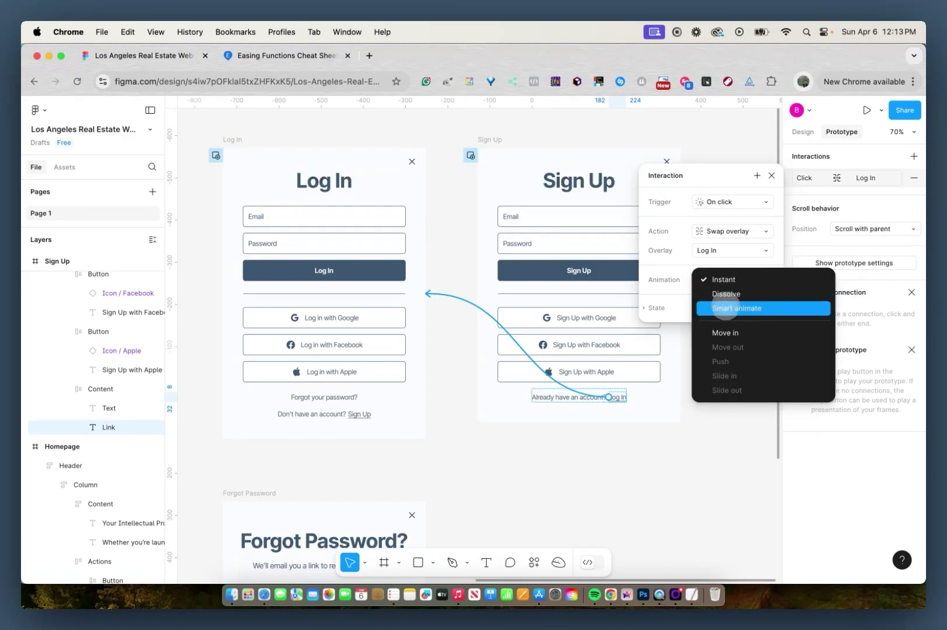
{"action": "left_click", "coordinate": [729, 310]}
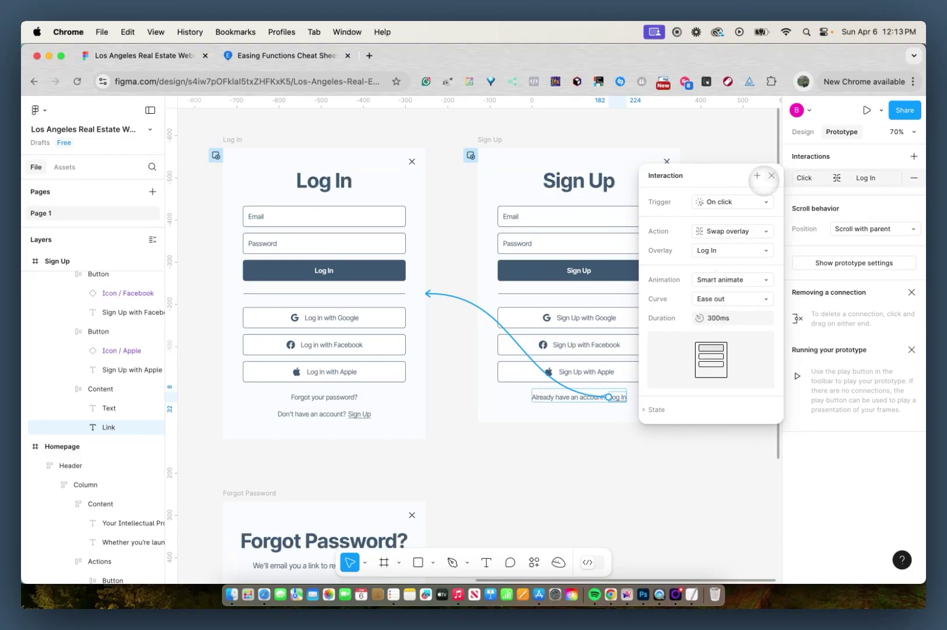
{"action": "left_click", "coordinate": [771, 175]}
{"action": "left_click", "coordinate": [736, 222]}
{"action": "scroll", "coordinate": [733, 231], "scroll_direction": "down", "scroll_amount": 1}
{"action": "scroll", "coordinate": [733, 232], "scroll_direction": "down", "scroll_amount": 5, "text": "ctrl"}
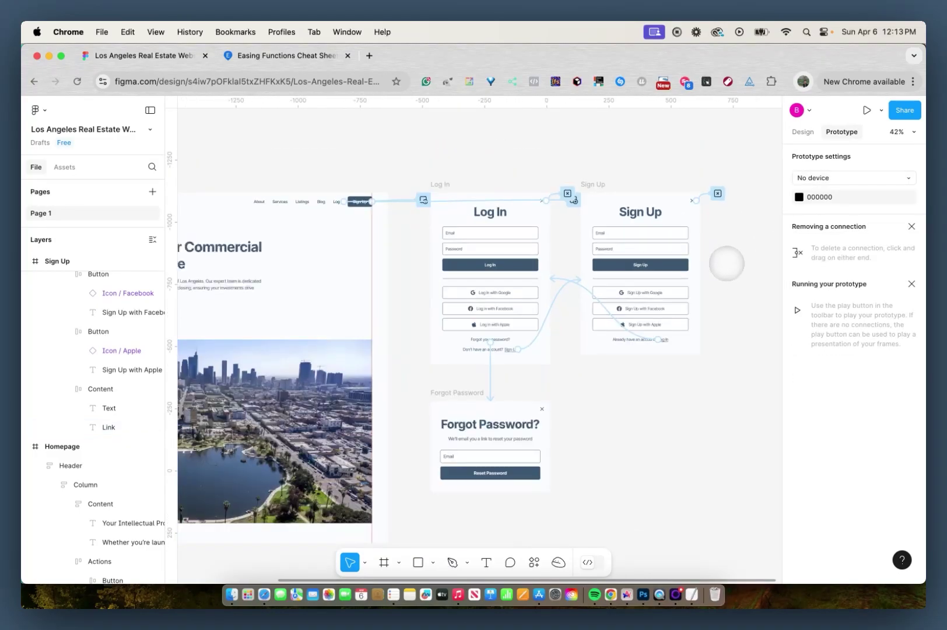
{"action": "scroll", "coordinate": [724, 264], "scroll_direction": "down", "scroll_amount": 3, "text": "ctrl"}
{"action": "scroll", "coordinate": [698, 317], "scroll_direction": "down", "scroll_amount": 2}
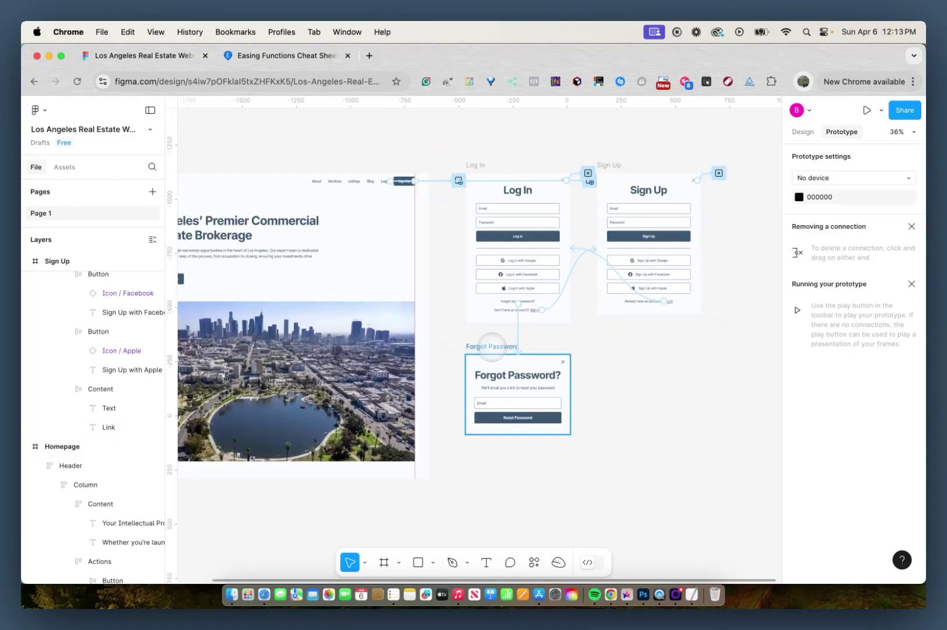
Add a Close overlay click interaction to the Forgot Password modal's X icon.
{"action": "left_click", "coordinate": [564, 375]}
{"action": "scroll", "coordinate": [564, 375], "scroll_direction": "up", "scroll_amount": 3, "text": "ctrl"}
{"action": "scroll", "coordinate": [564, 375], "scroll_direction": "up", "scroll_amount": 2, "text": "ctrl"}
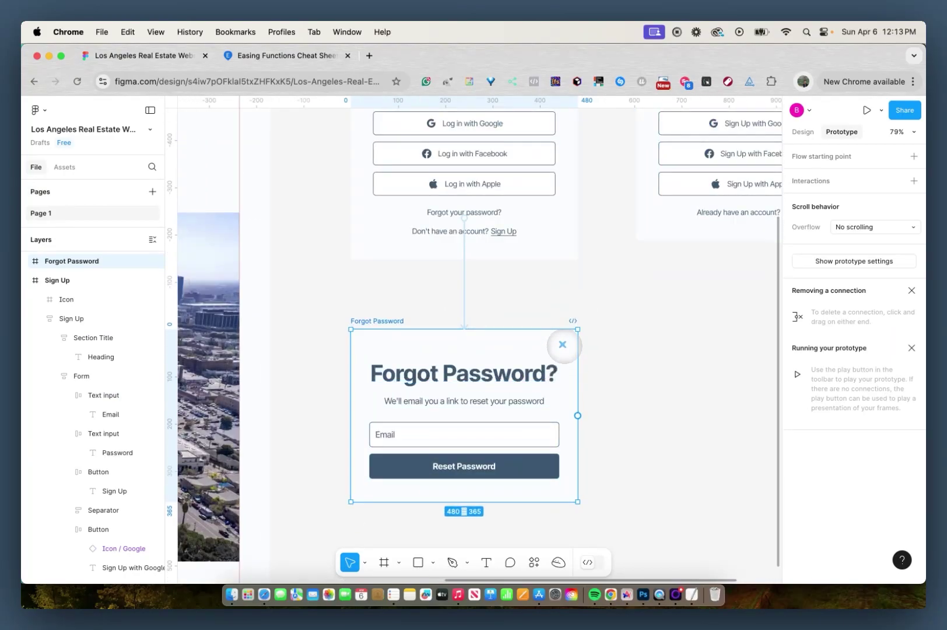
{"action": "left_click", "coordinate": [562, 344]}
{"action": "left_click", "coordinate": [913, 156]}
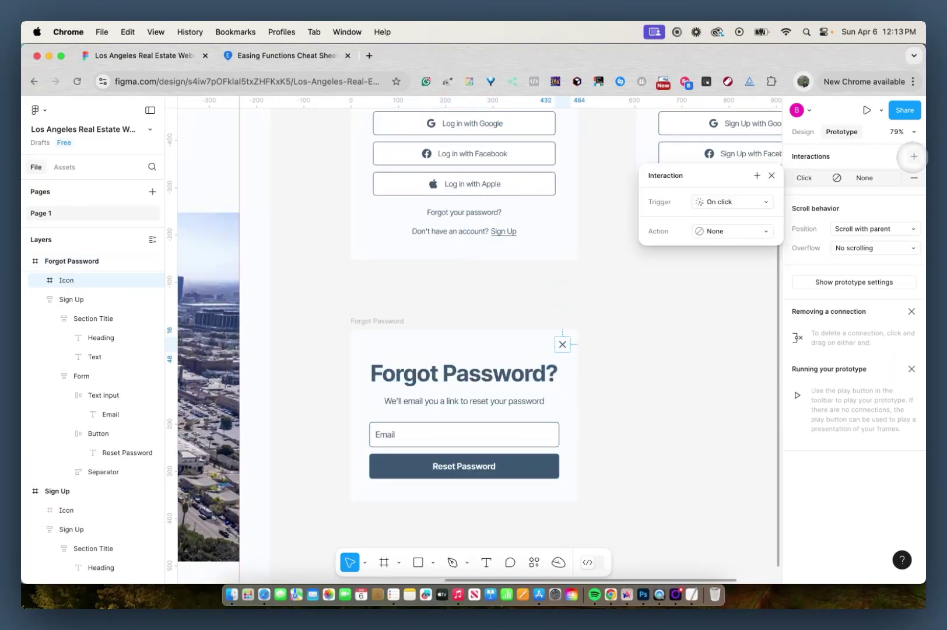
{"action": "left_click", "coordinate": [718, 227]}
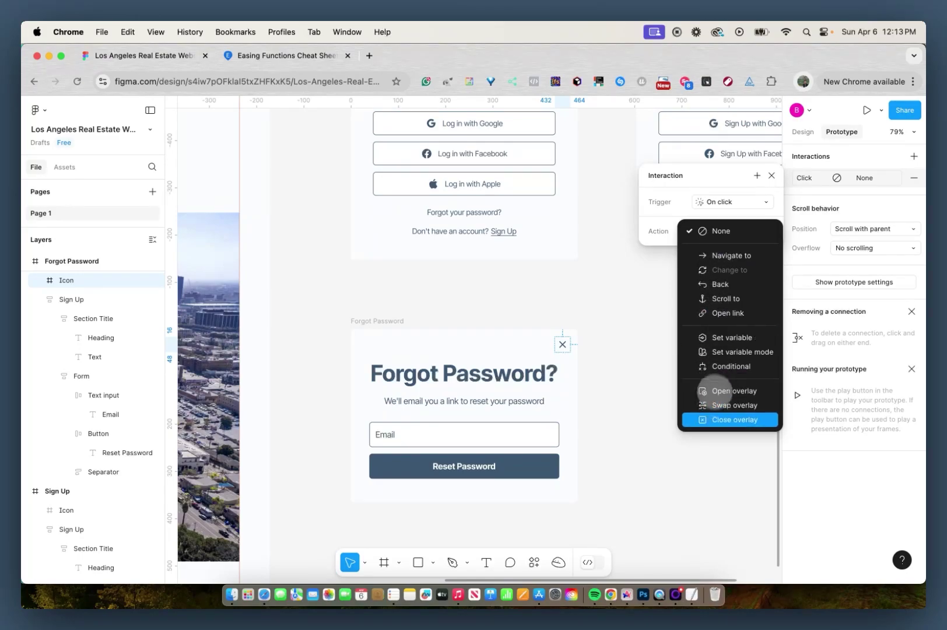
{"action": "left_click", "coordinate": [712, 418]}
{"action": "left_click", "coordinate": [704, 359]}
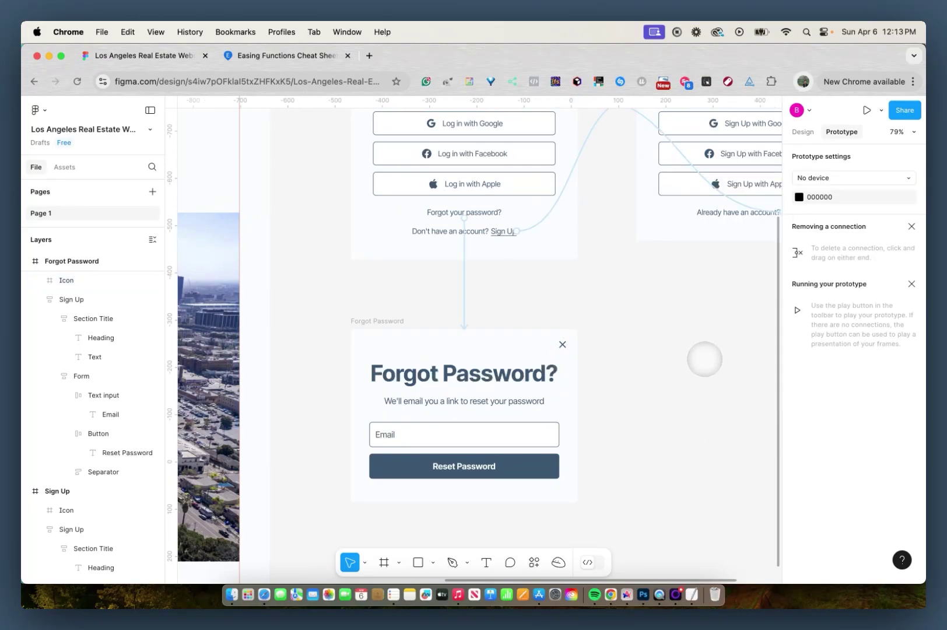
{"action": "scroll", "coordinate": [704, 359], "scroll_direction": "down", "scroll_amount": 3, "text": "ctrl"}
{"action": "scroll", "coordinate": [705, 359], "scroll_direction": "down", "scroll_amount": 2, "text": "ctrl"}
Select the Homepage frame and start the prototype preview.
{"action": "left_click", "coordinate": [803, 131]}
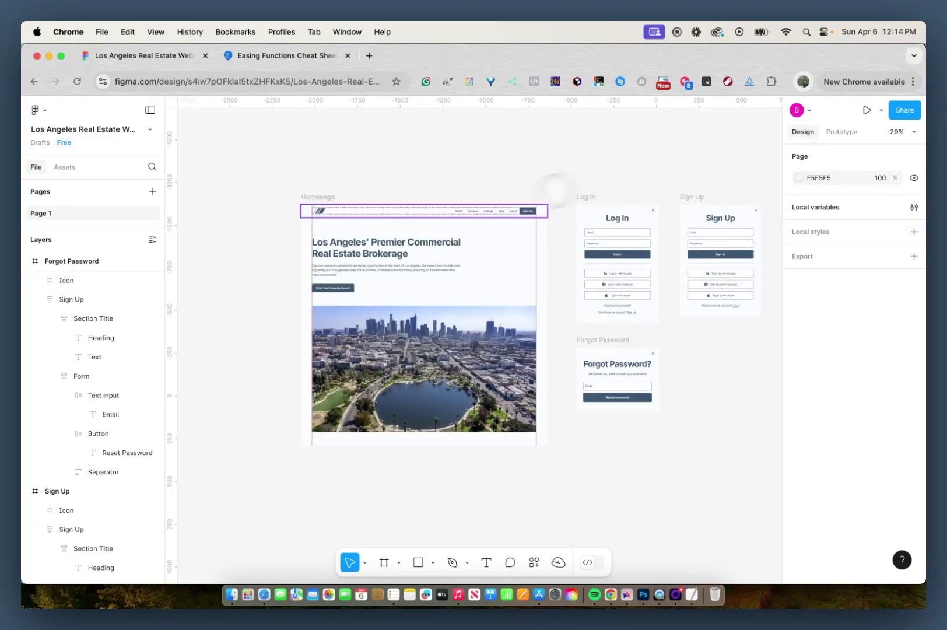
{"action": "left_click", "coordinate": [336, 199]}
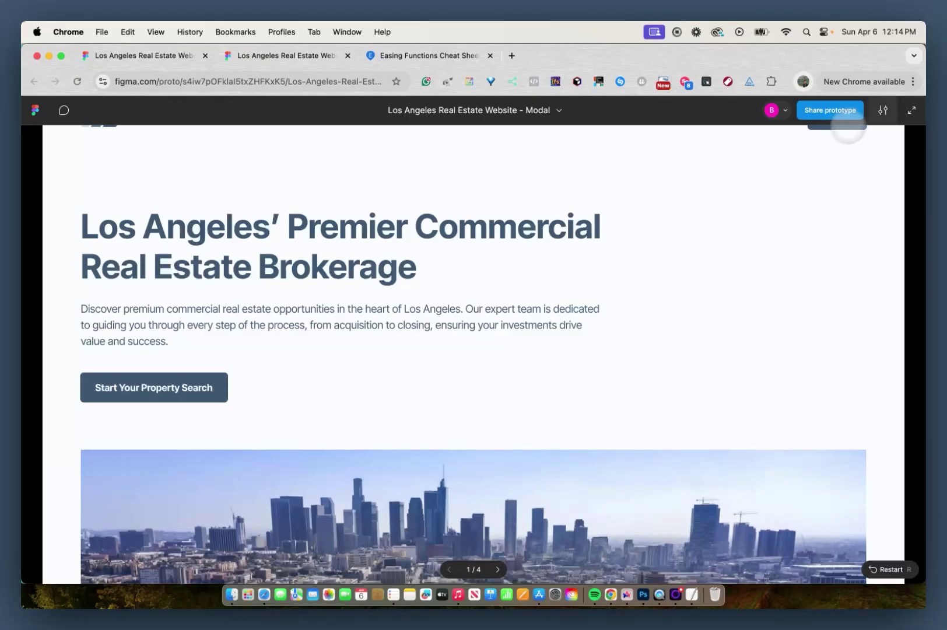
{"action": "left_click", "coordinate": [881, 111]}
{"action": "left_click", "coordinate": [843, 265]}
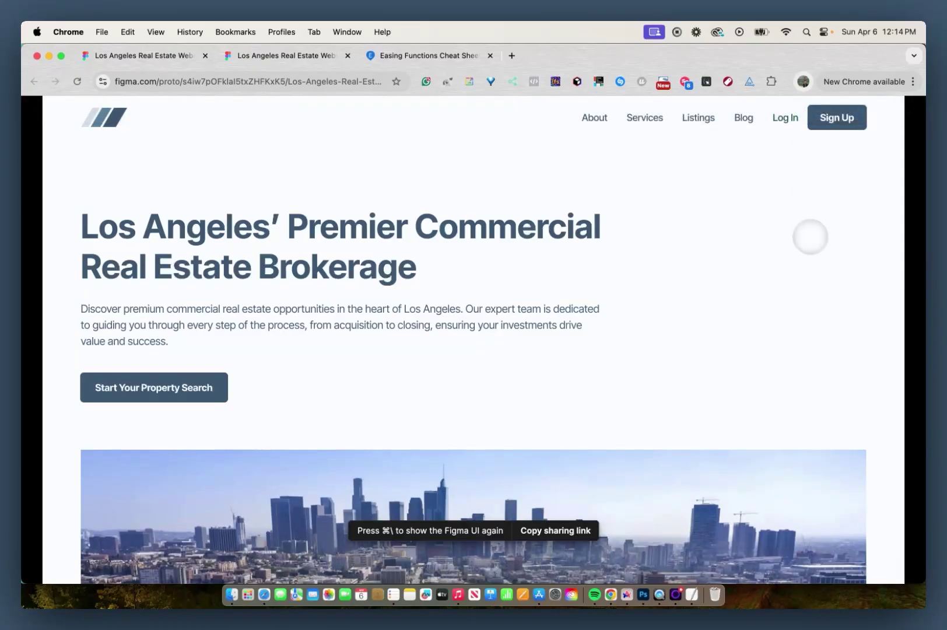
Test the flow: Log In, Sign Up, back to Log In, Forgot Password, then close.
{"action": "left_click", "coordinate": [785, 118]}
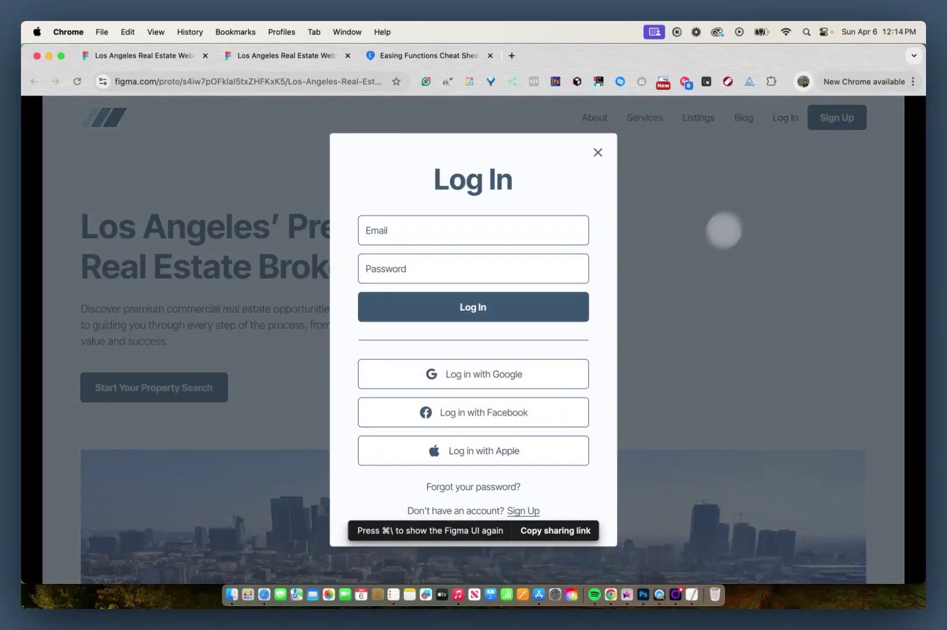
{"action": "left_click", "coordinate": [523, 510]}
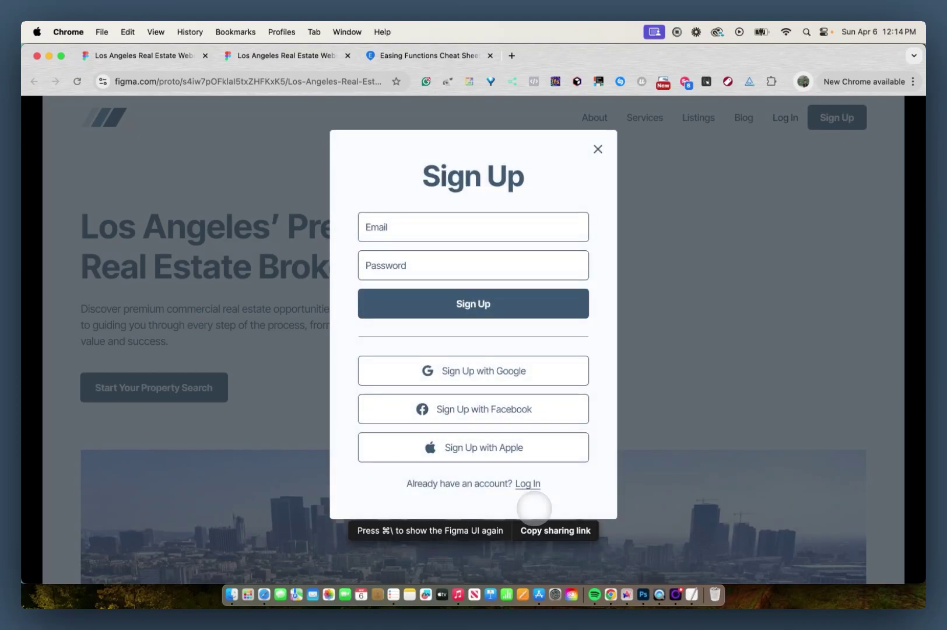
{"action": "left_click", "coordinate": [528, 484]}
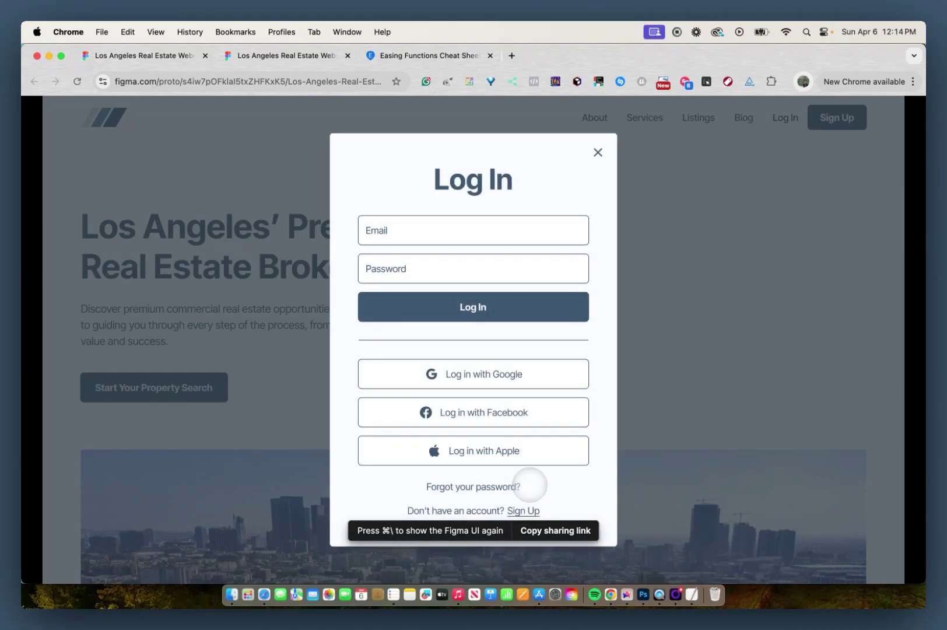
{"action": "left_click", "coordinate": [529, 484]}
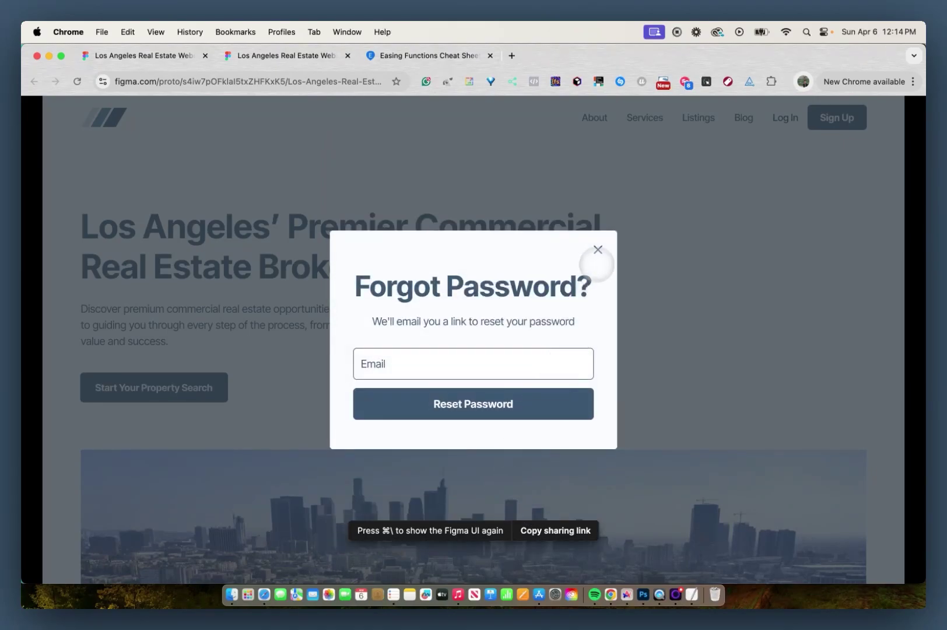
{"action": "left_click", "coordinate": [598, 251]}
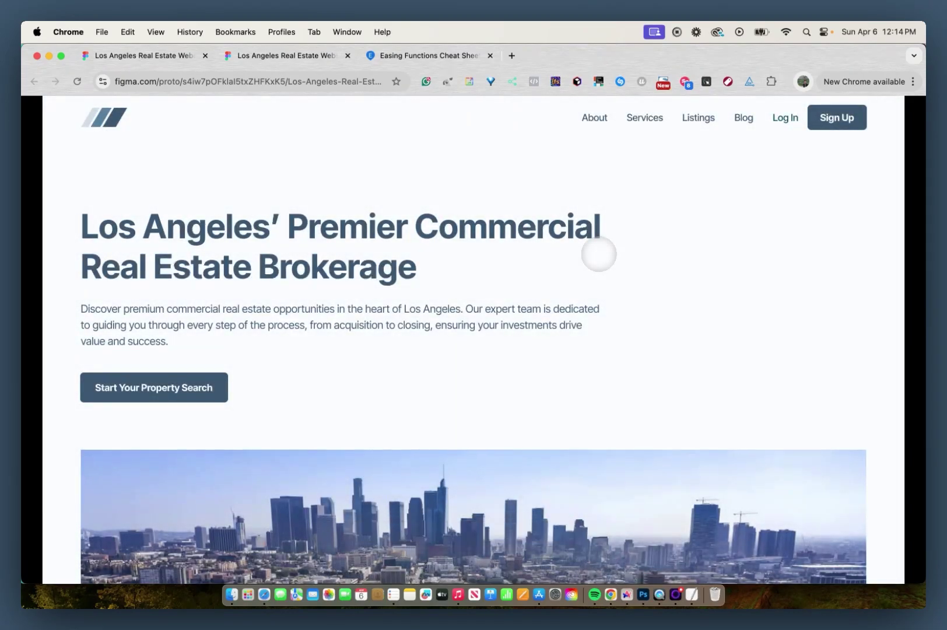